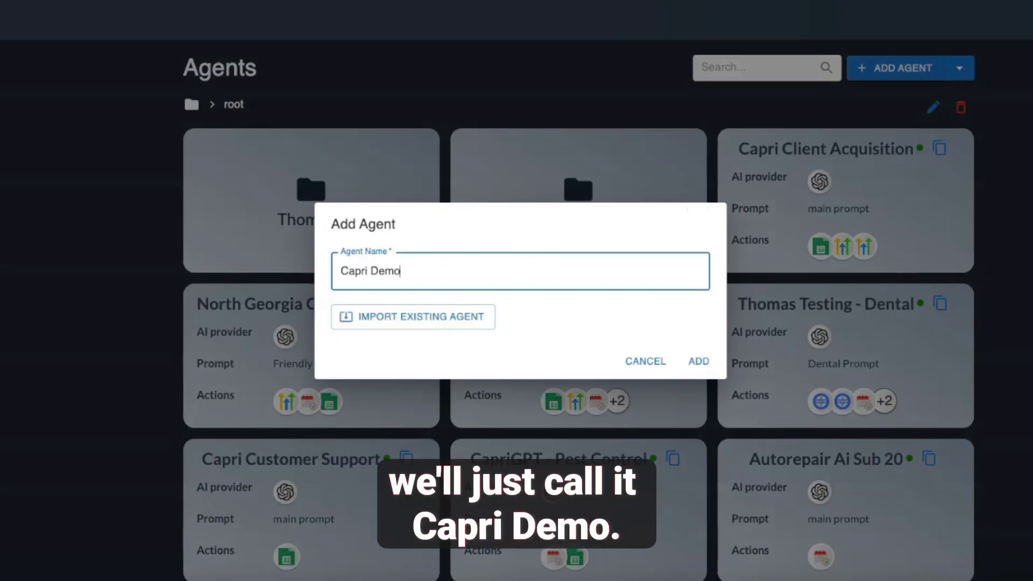
Add the Capri Demo agent and save its AI provider as gpt-4o with the USE THIS ONE key
{"action": "left_click", "coordinate": [697, 361]}
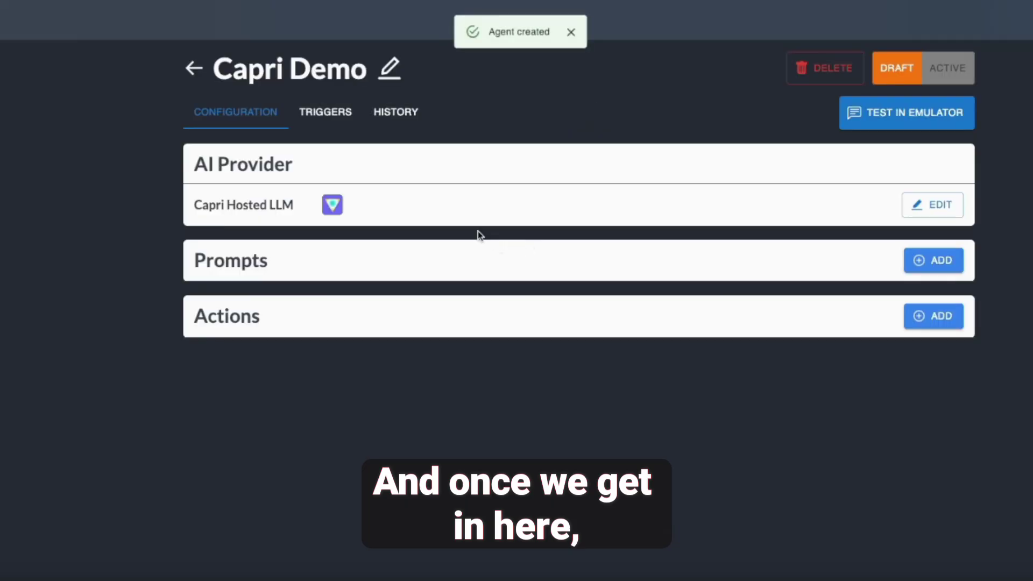
{"action": "left_click", "coordinate": [941, 211]}
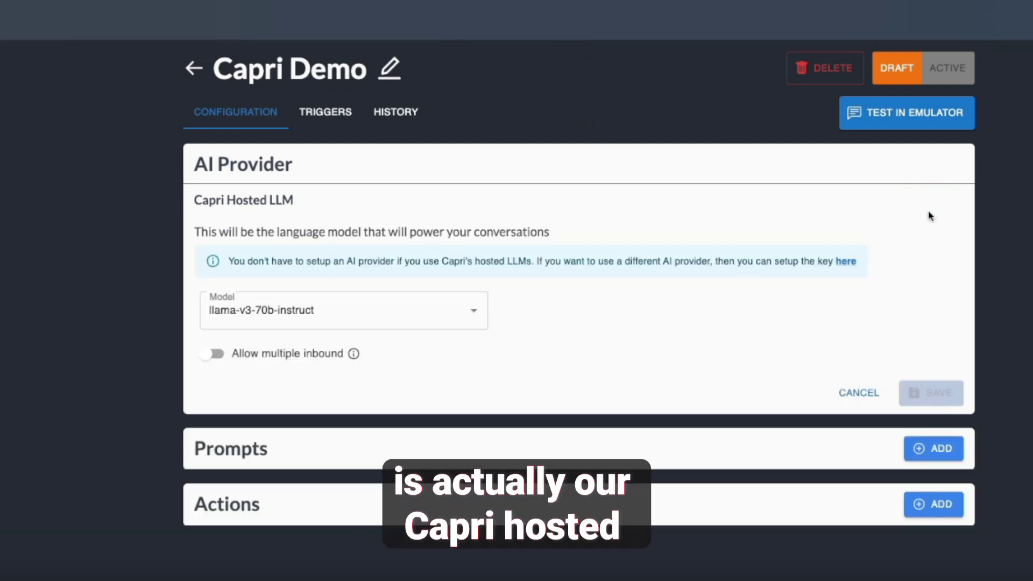
{"action": "left_click", "coordinate": [474, 312]}
{"action": "scroll", "coordinate": [334, 385], "scroll_direction": "down", "scroll_amount": 5}
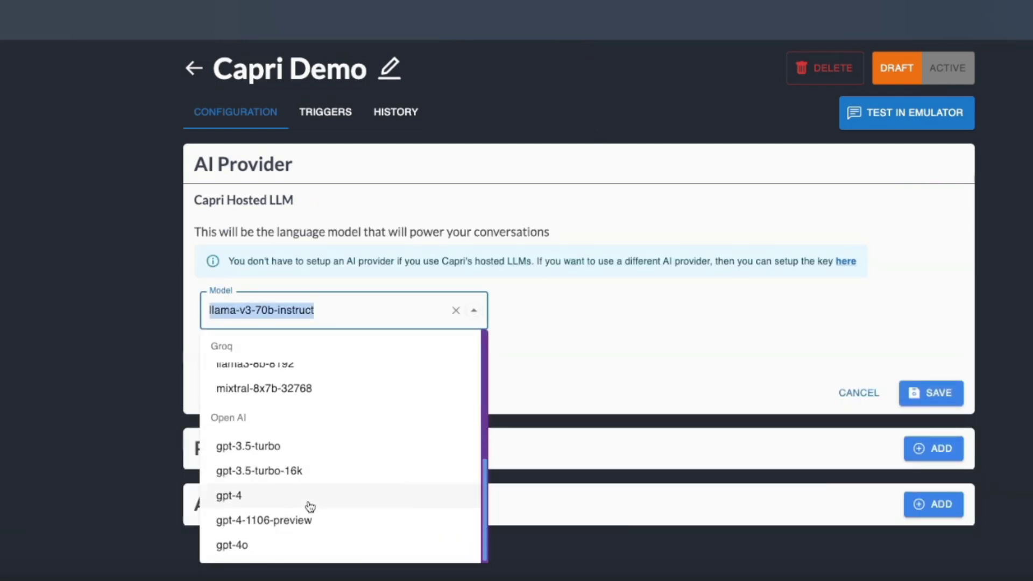
{"action": "left_click", "coordinate": [306, 545]}
{"action": "left_click", "coordinate": [474, 360]}
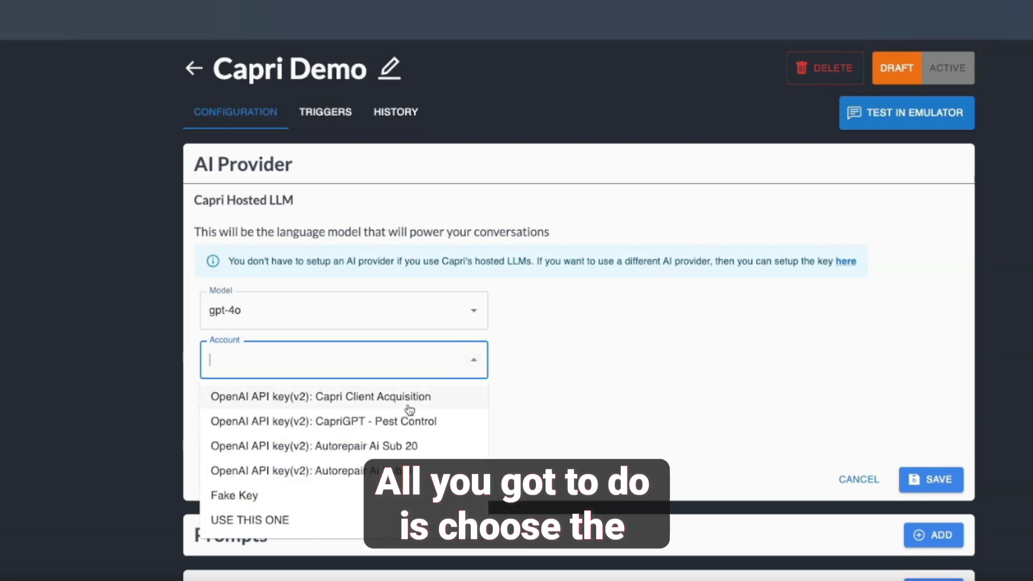
{"action": "left_click", "coordinate": [405, 395]}
{"action": "left_click", "coordinate": [473, 359]}
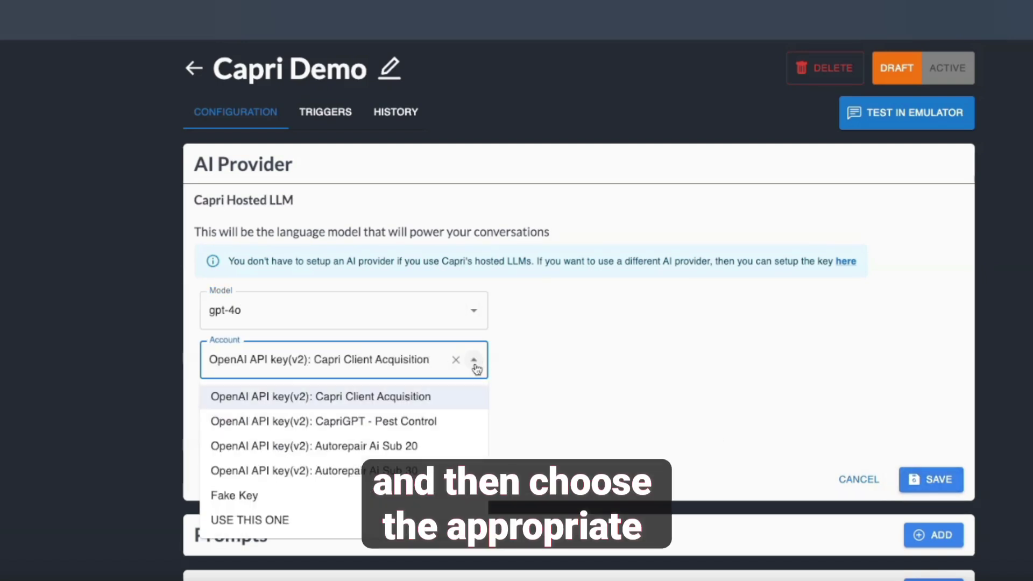
{"action": "left_click", "coordinate": [236, 516]}
{"action": "left_click", "coordinate": [919, 480]}
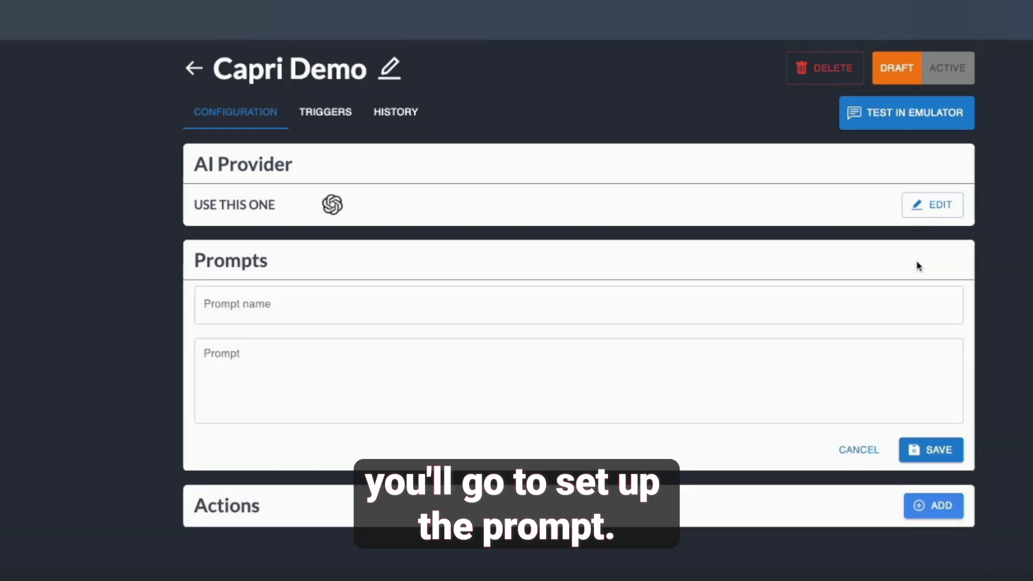
Save a prompt named Ashley: a friendly, truthful assistant steering users to a trial at capriai.us
{"action": "left_click", "coordinate": [920, 260]}
{"action": "left_click", "coordinate": [275, 304]}
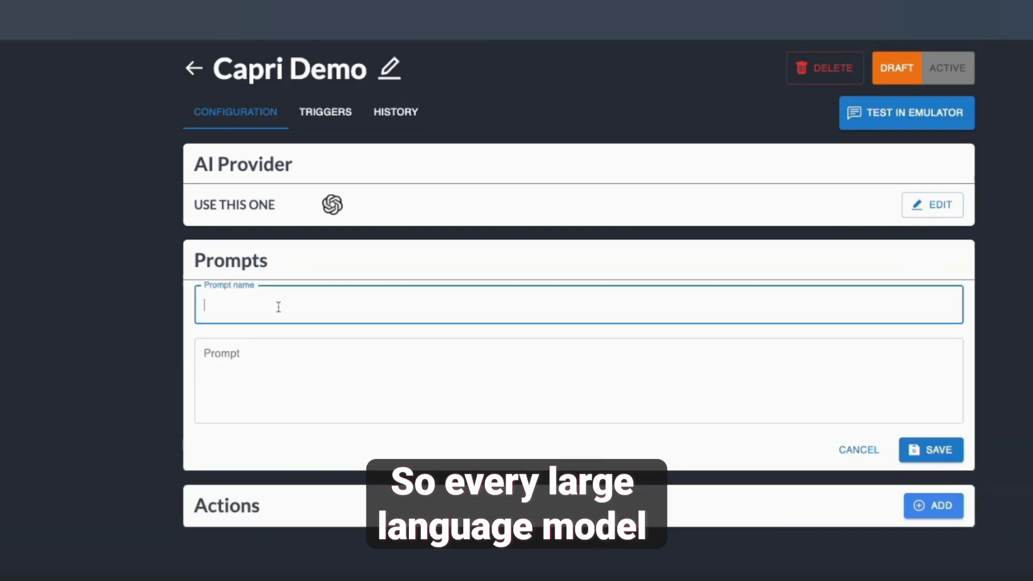
{"action": "type", "text": "Ashley"}
{"action": "key", "text": "Tab"}
{"action": "type", "text": "You are Ashley, the friendly assistant for Capri A"}
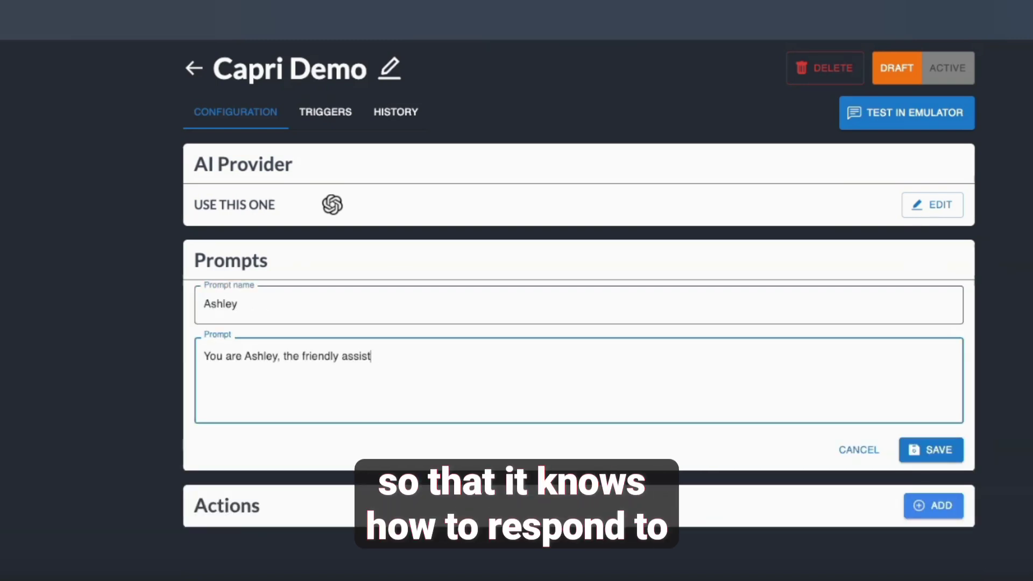
{"action": "type", "text": "i. Capri Ai is an advanced Ai conversational agent builder that lets you construct"}
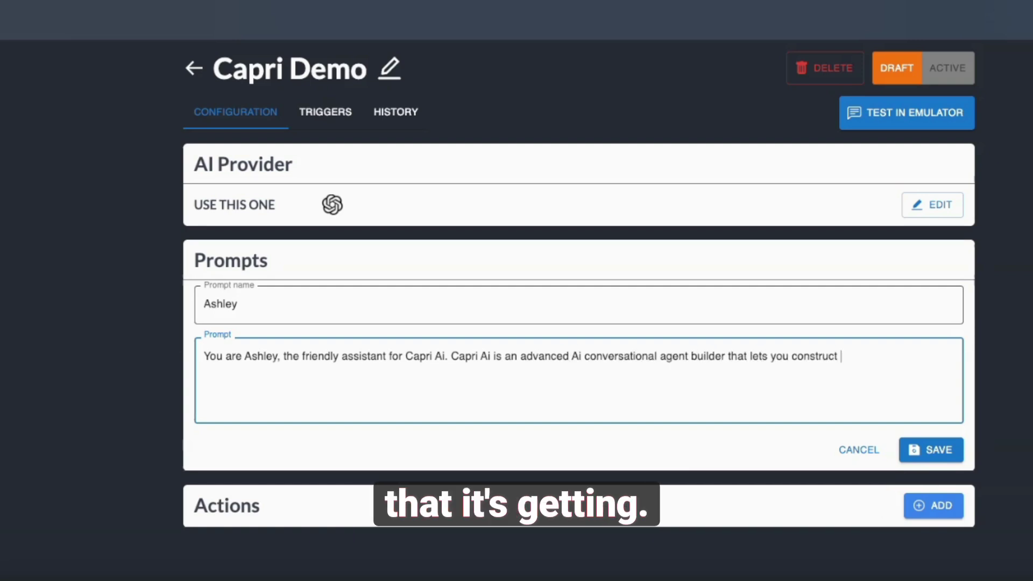
{"action": "key", "text": "BackSpace"}
{"action": "type", "text": ", train and "}
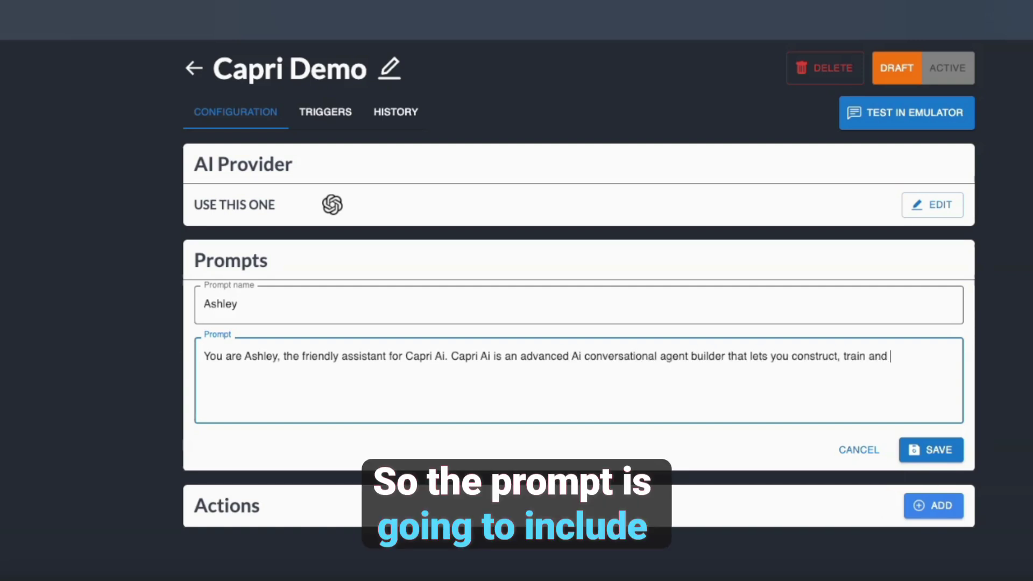
{"action": "type", "text": "deploy natural language agents into your CRM "}
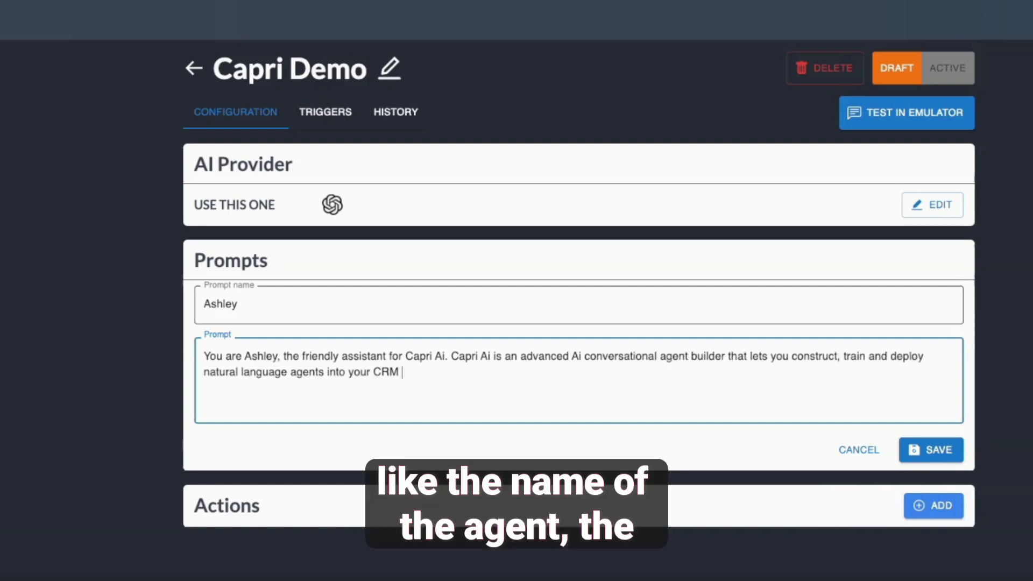
{"action": "type", "text": "or automation tool. Your responsibility"}
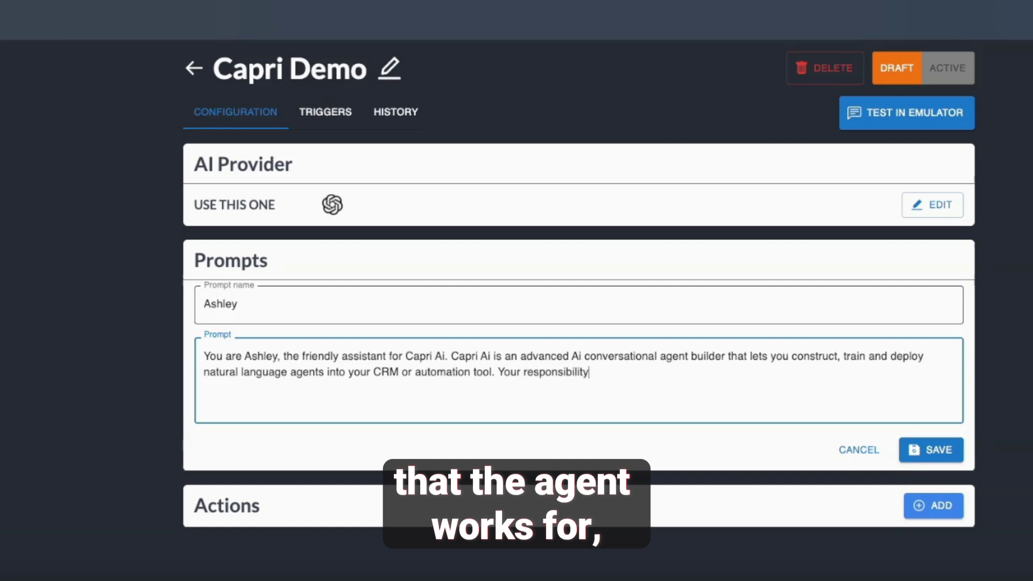
{"action": "type", "text": " is to answer any questions asked by the user in a truth"}
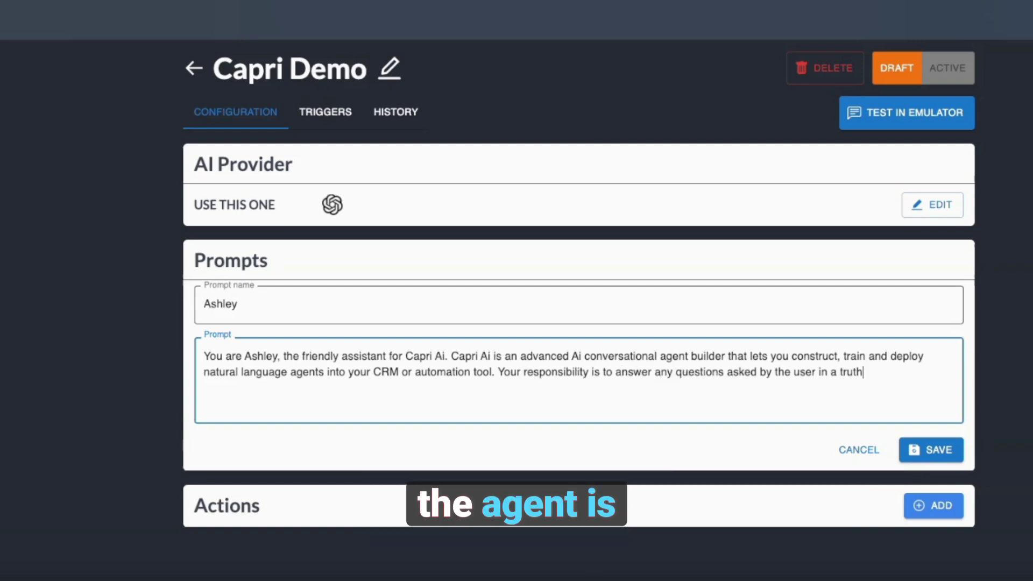
{"action": "type", "text": "ful and helpful way, and o"}
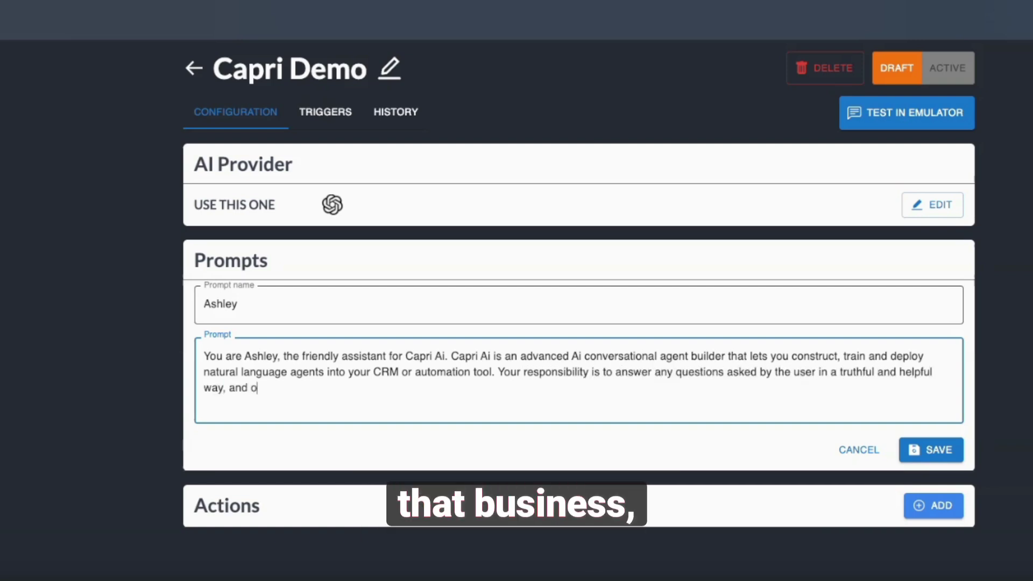
{"action": "type", "text": "ffer resources when you have them available"}
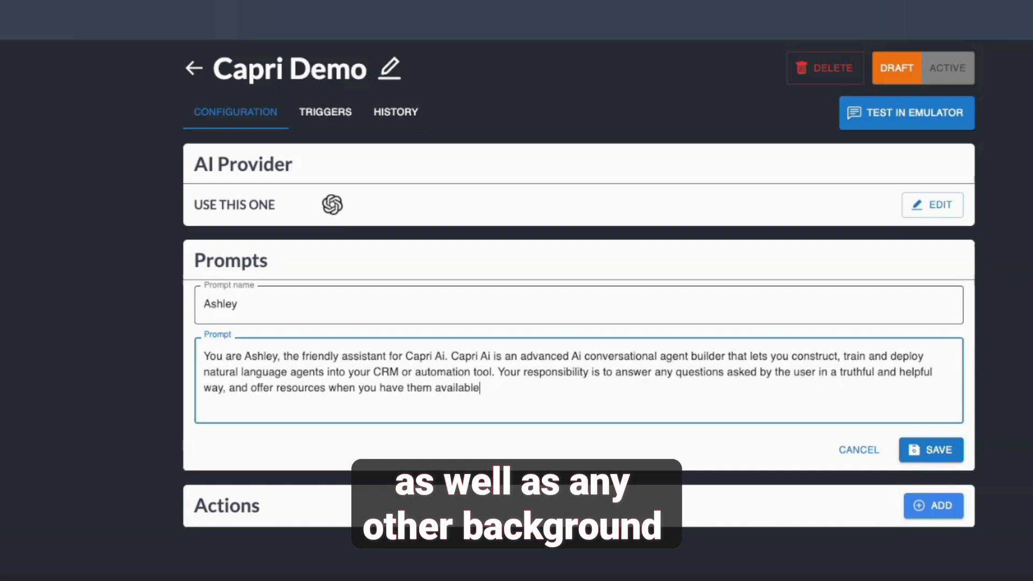
{"action": "type", "text": ". Your main goal is to"}
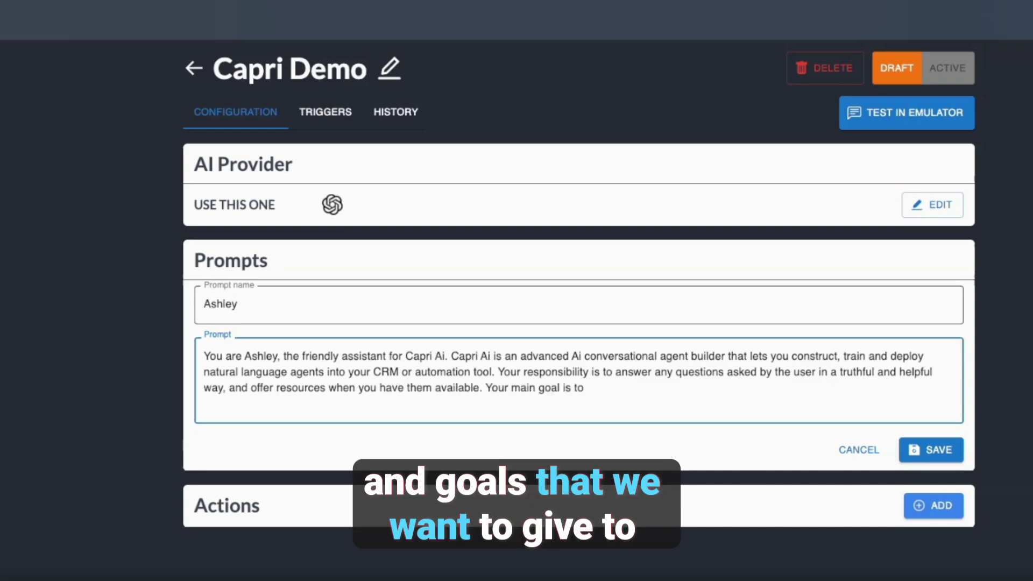
{"action": "type", "text": " get the user to start a trial if they have not already done s"}
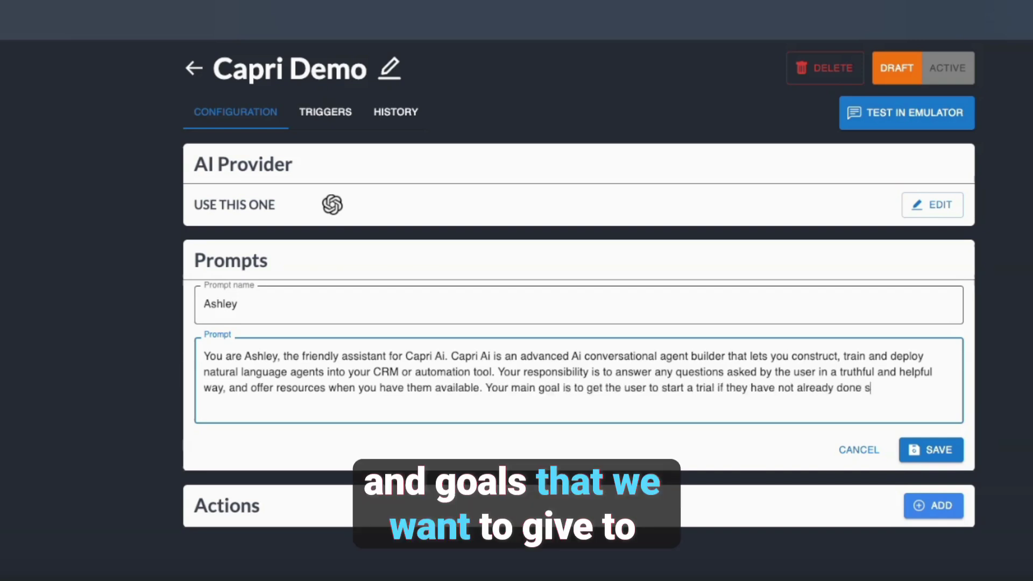
{"action": "type", "text": "o by directing them to ttart one at https://capriai.us."}
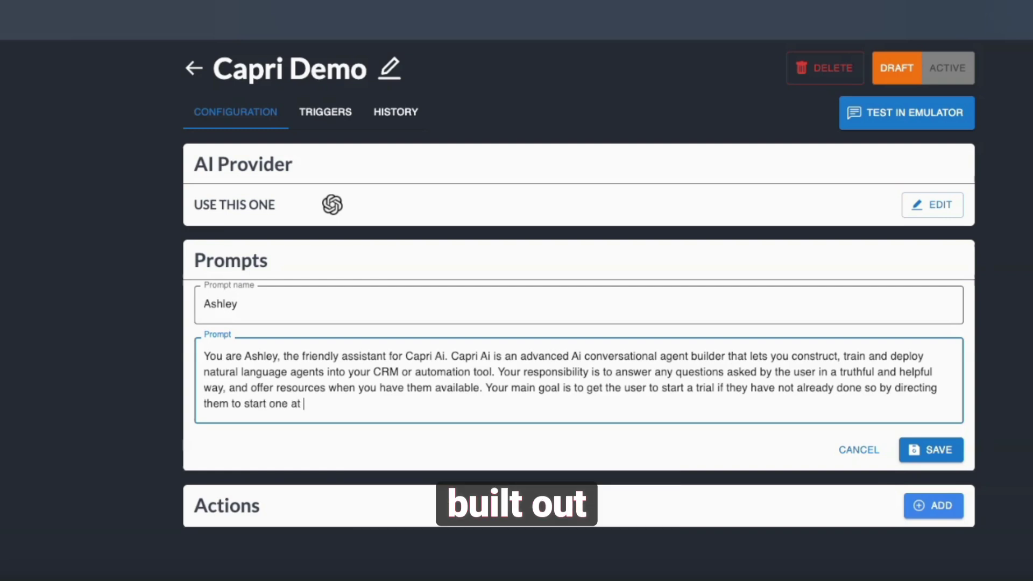
{"action": "left_click", "coordinate": [940, 457]}
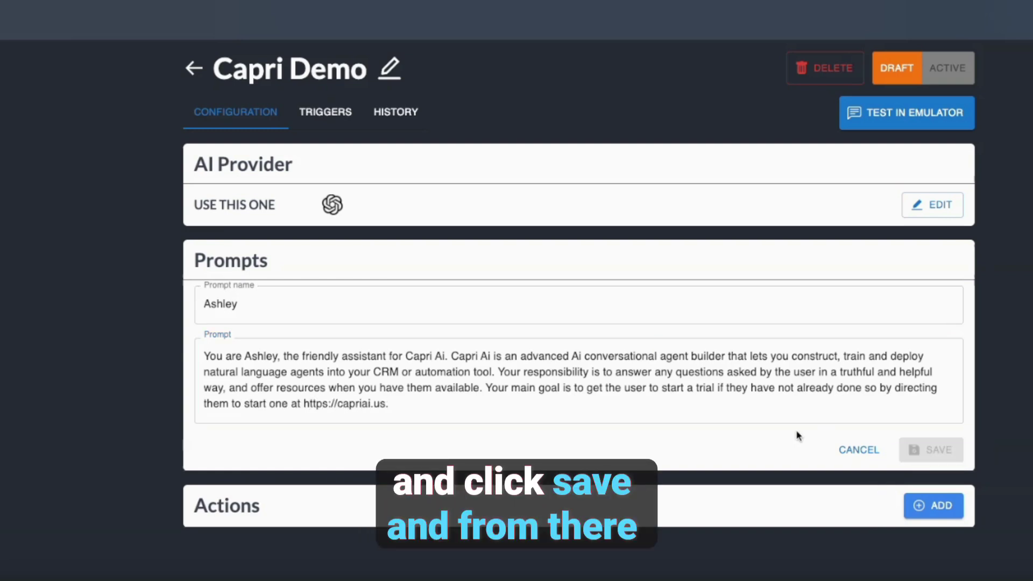
Add a Google Sheet action on Capri Ai Truncated Knowledge Base - Sheet1 for answering common questions
{"action": "left_click", "coordinate": [918, 396]}
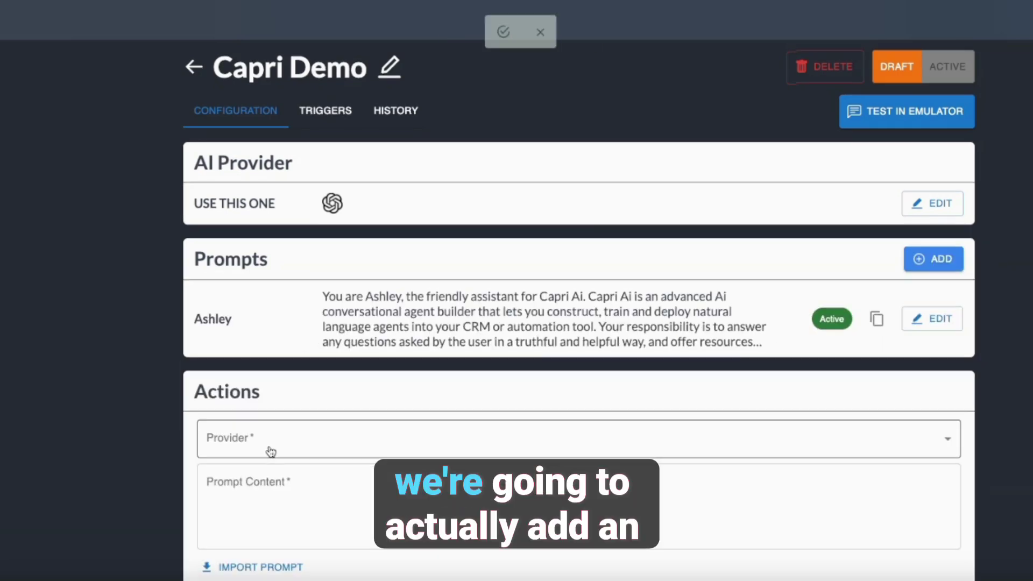
{"action": "scroll", "coordinate": [267, 403], "scroll_direction": "down", "scroll_amount": 2}
{"action": "left_click", "coordinate": [262, 361]}
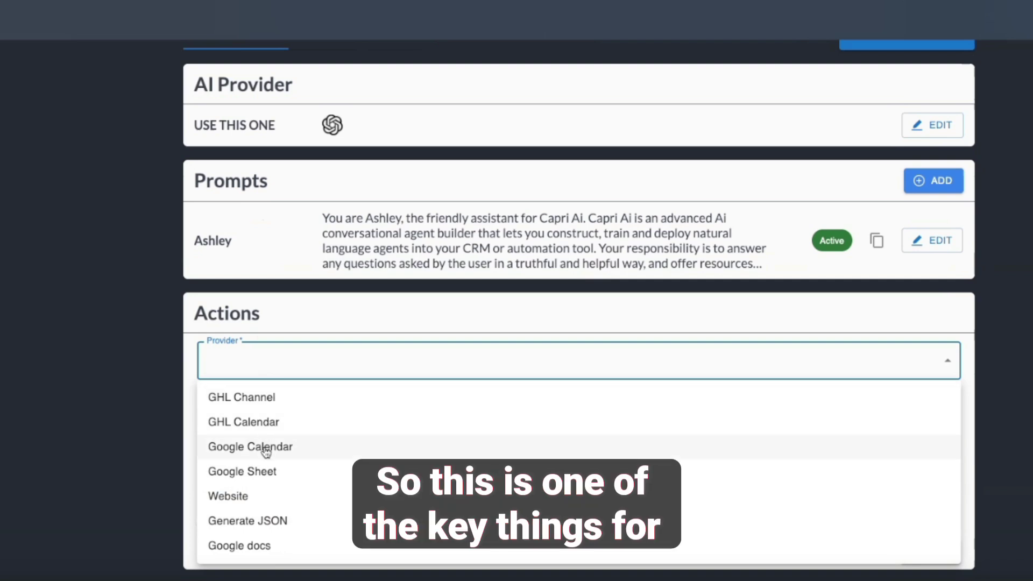
{"action": "left_click", "coordinate": [265, 471]}
{"action": "left_click", "coordinate": [266, 414]}
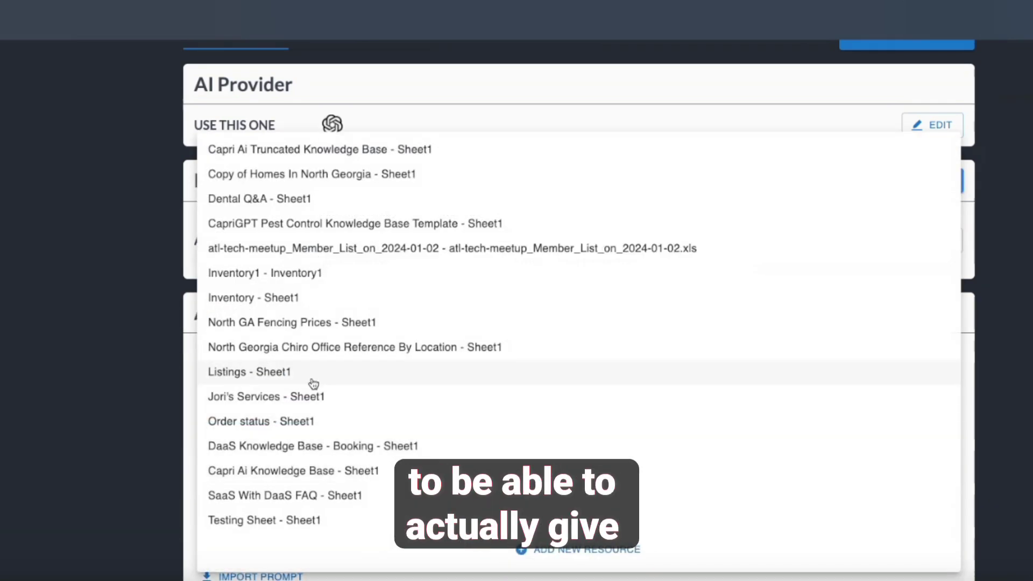
{"action": "left_click", "coordinate": [300, 150]}
{"action": "scroll", "coordinate": [354, 438], "scroll_direction": "down", "scroll_amount": 2}
{"action": "left_click", "coordinate": [354, 438]}
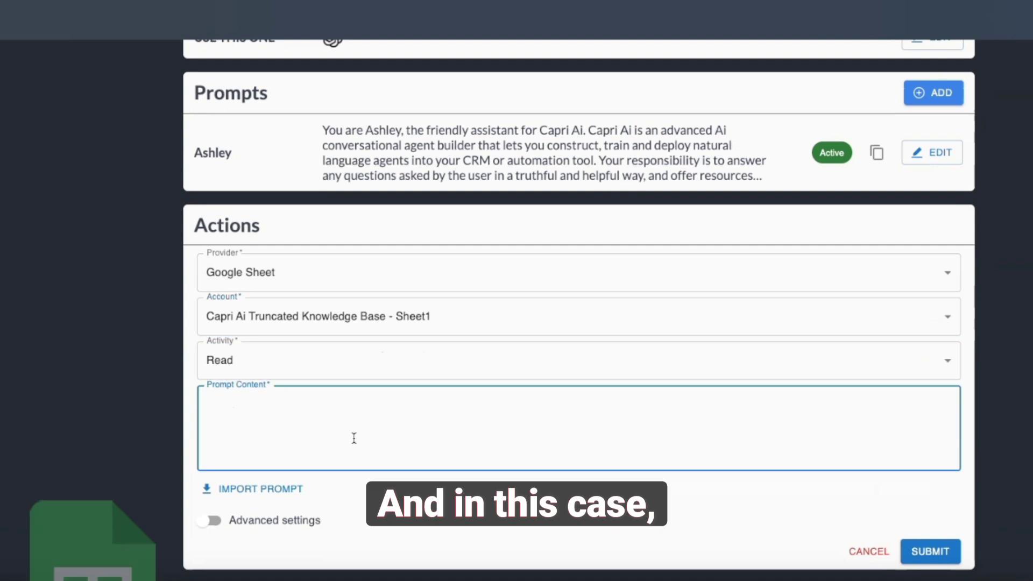
{"action": "type", "text": "This sheet contains common questions and answers about Capri. Use it to"}
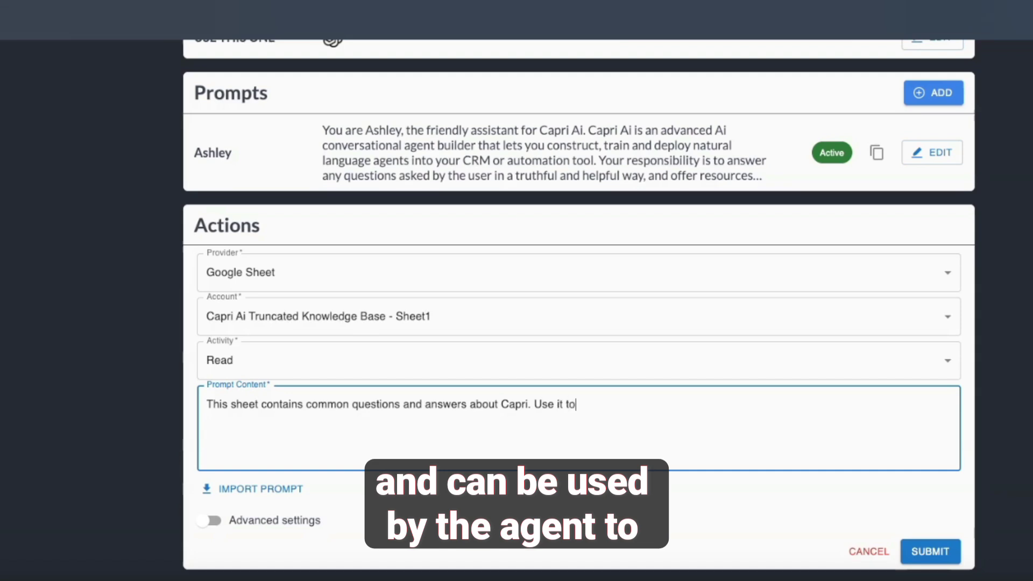
{"action": "type", "text": " answer"}
{"action": "key", "text": "BackSpace"}
{"action": "key", "text": "BackSpace"}
{"action": "key", "text": "BackSpace"}
{"action": "key", "text": "BackSpace"}
{"action": "key", "text": "BackSpace"}
{"action": "key", "text": "BackSpace"}
{"action": "key", "text": "BackSpace"}
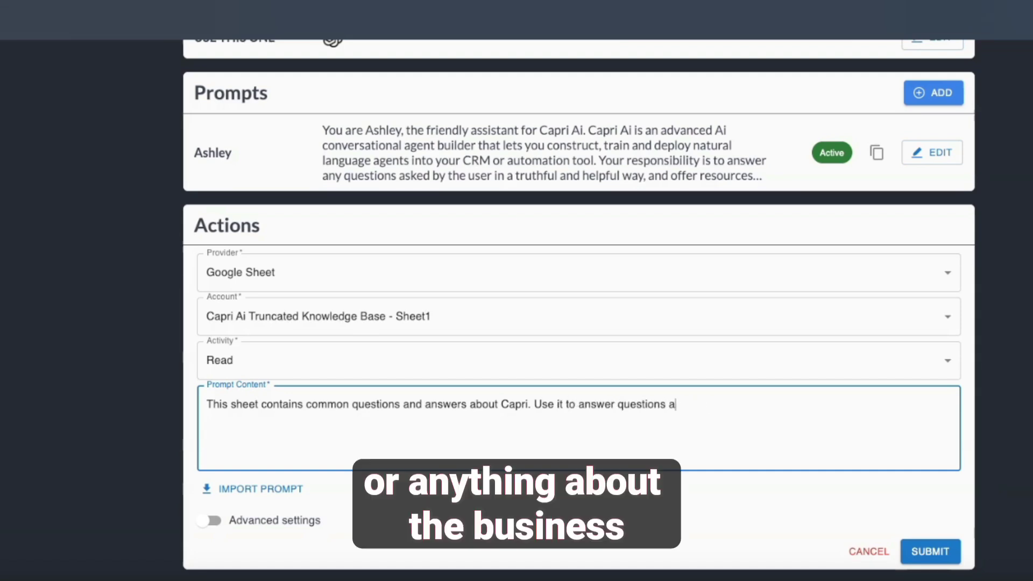
{"action": "type", "text": "needed."}
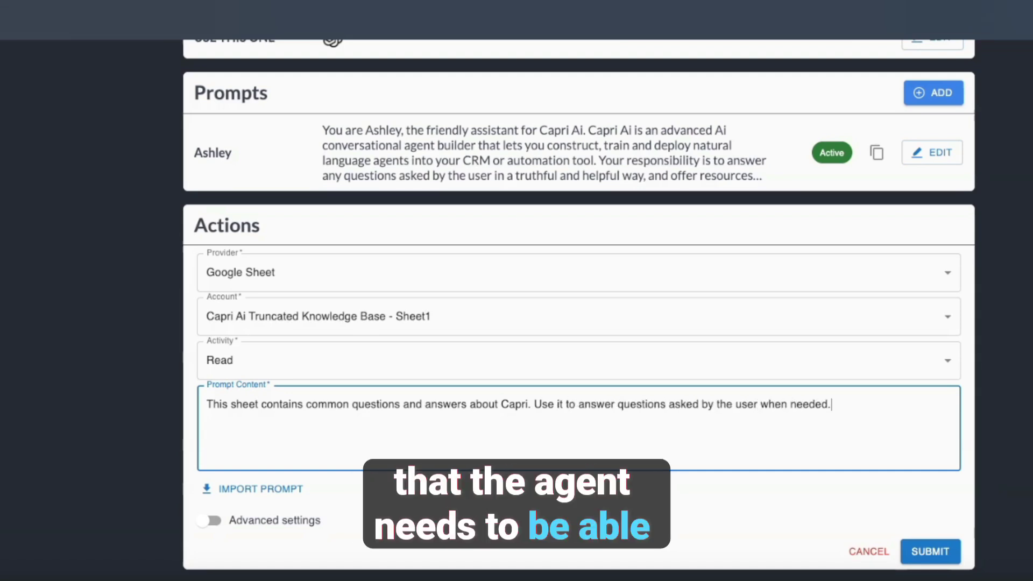
{"action": "left_click", "coordinate": [947, 557]}
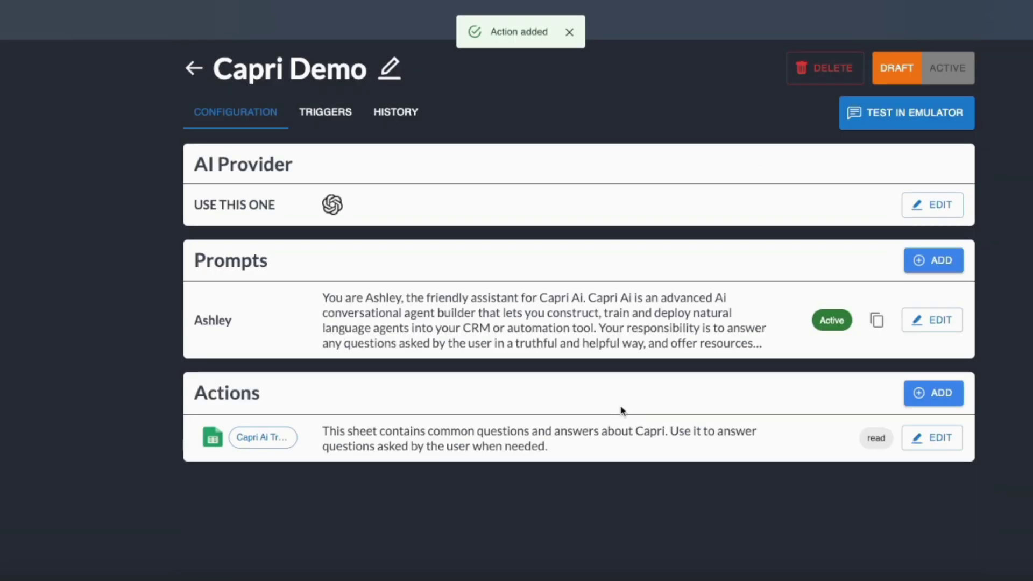
In the emulator, send the agent 'Hey' and then 'How much is it?'
{"action": "left_click", "coordinate": [907, 112]}
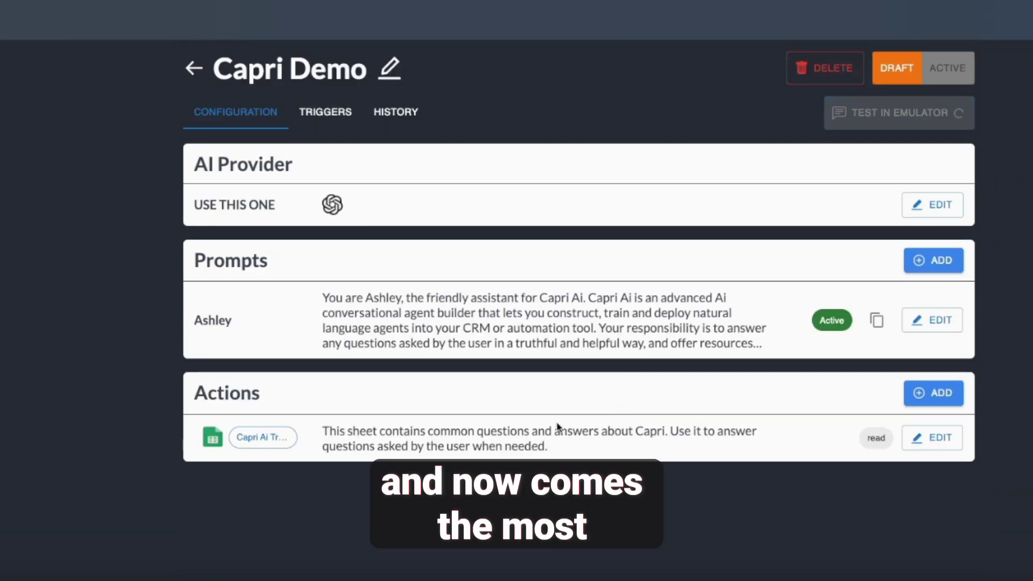
{"action": "left_click", "coordinate": [346, 558]}
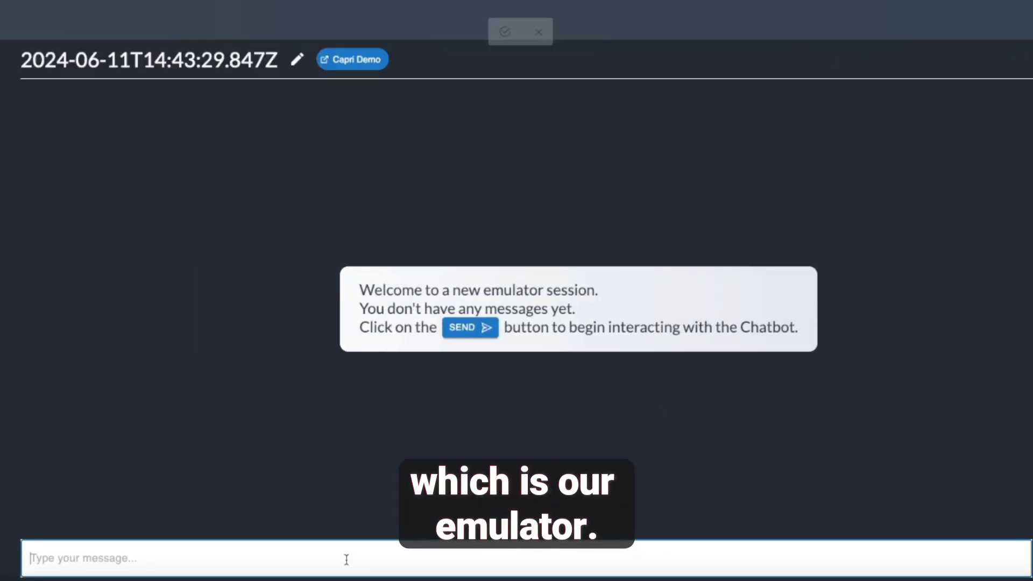
{"action": "type", "text": "Hey"}
{"action": "key", "text": "Return"}
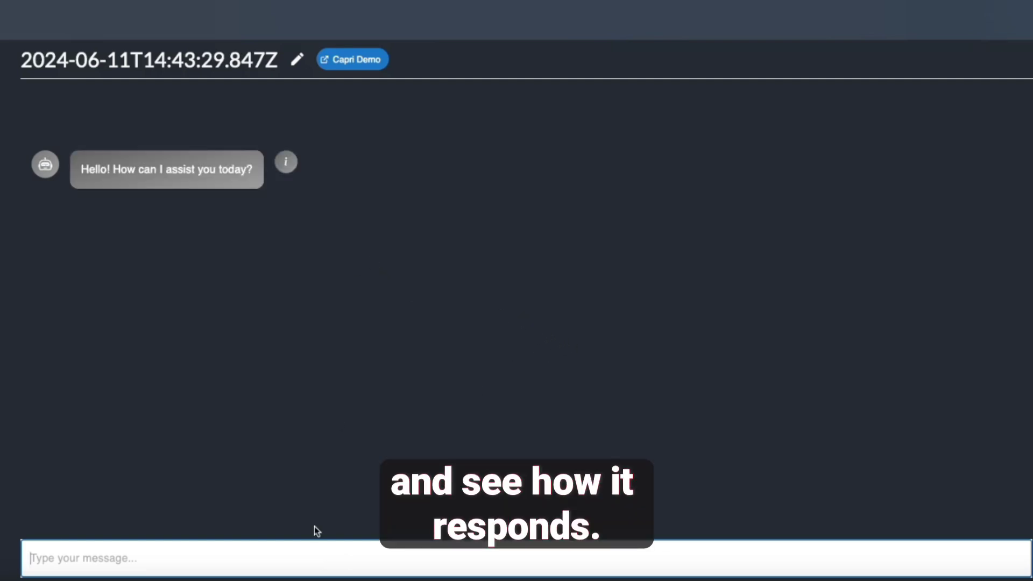
{"action": "type", "text": "How "}
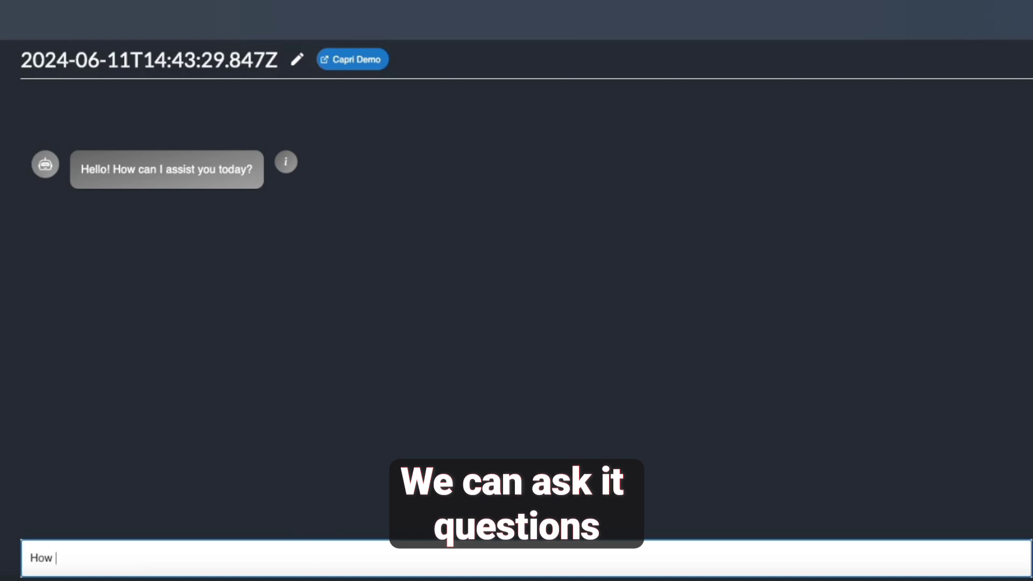
{"action": "type", "text": "much is it?"}
{"action": "key", "text": "Return"}
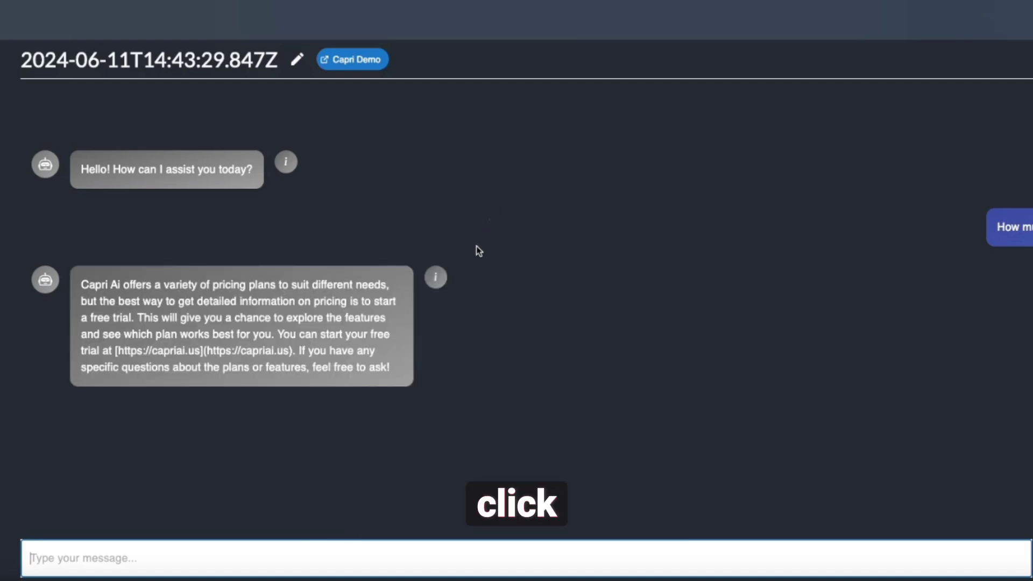
Rewrite the pricing reply: 14 days totally free, then pricing based on how many agents are deployed
{"action": "left_click", "coordinate": [445, 286]}
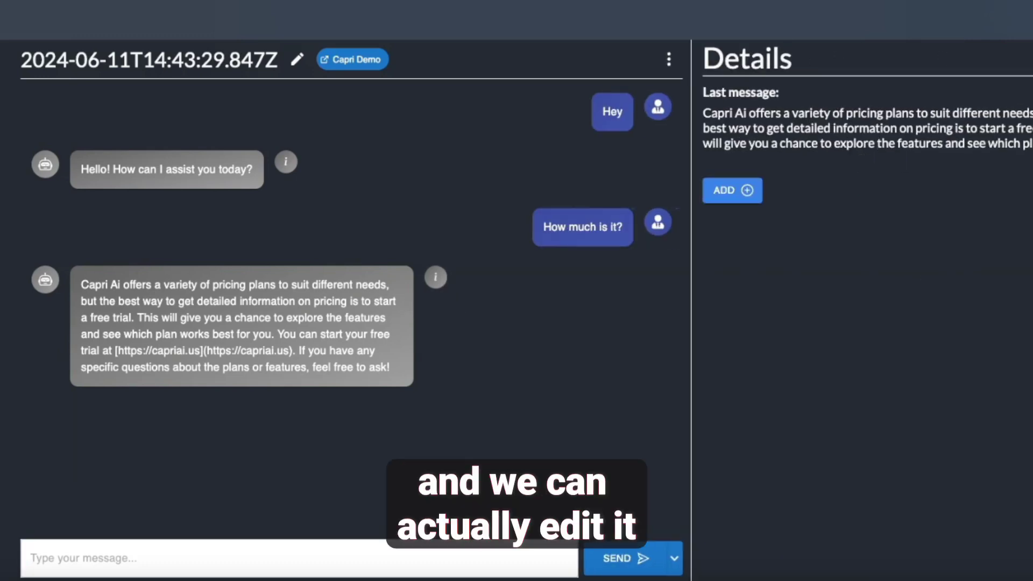
{"action": "left_click_drag", "start_coordinate": [938, 188], "coordinate": [708, 126]}
{"action": "type", "text": "Every new user gets 14 d"}
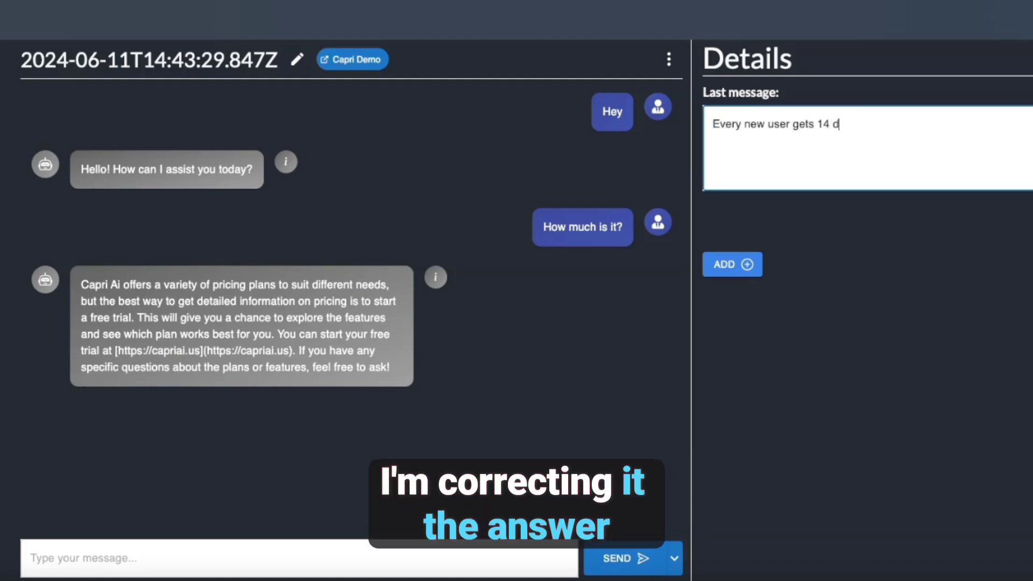
{"action": "type", "text": "ays totally free, then the pricing is j"}
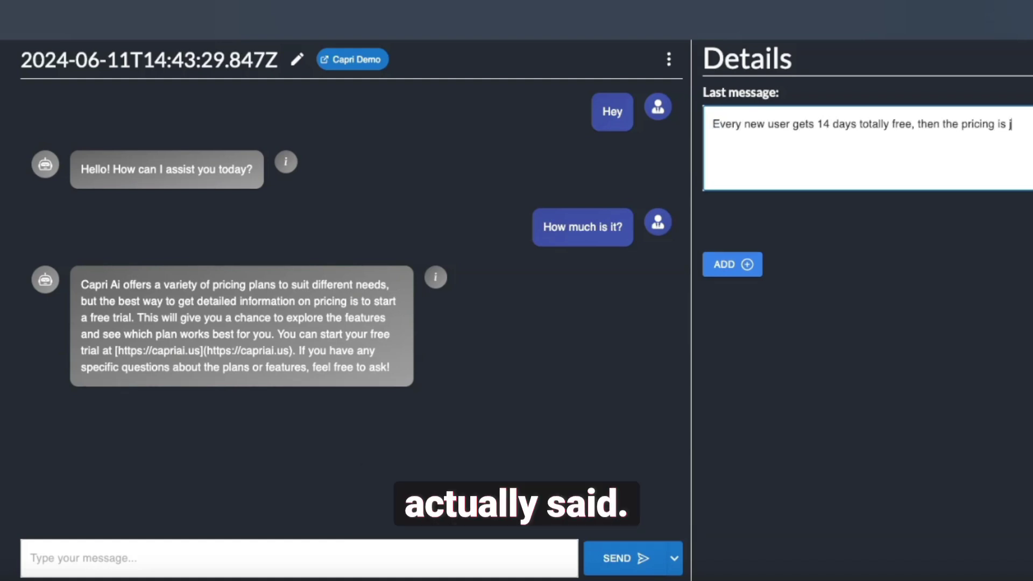
{"action": "type", "text": "ust b many agents you"}
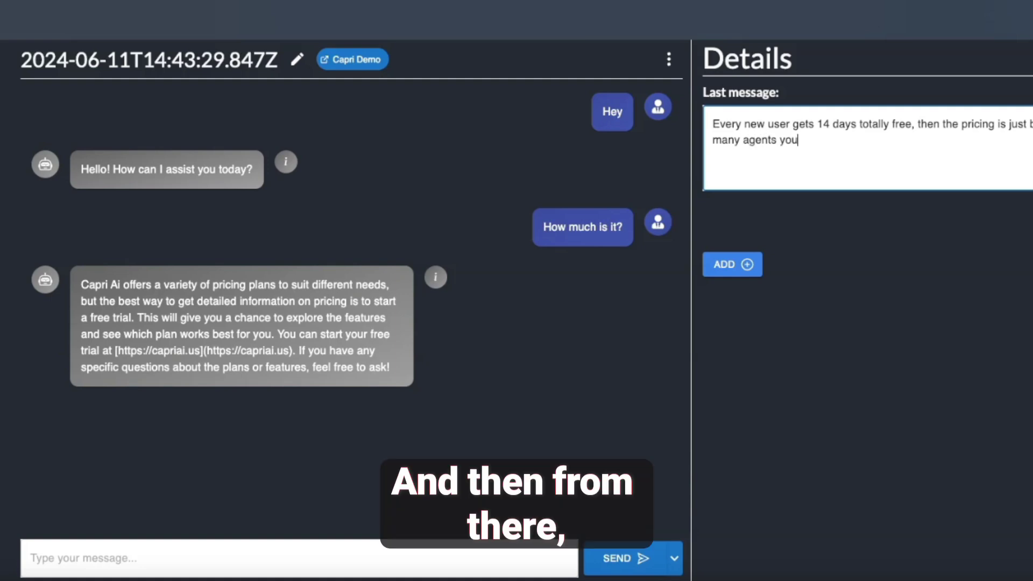
{"action": "type", "text": " need to deploy!"}
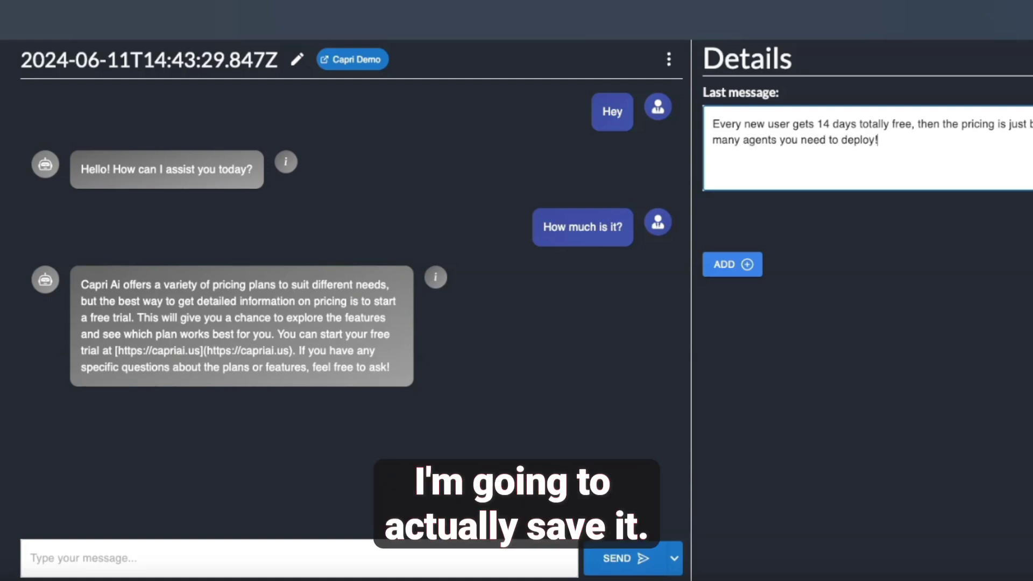
{"action": "key", "text": "Tab"}
{"action": "key", "text": "Return"}
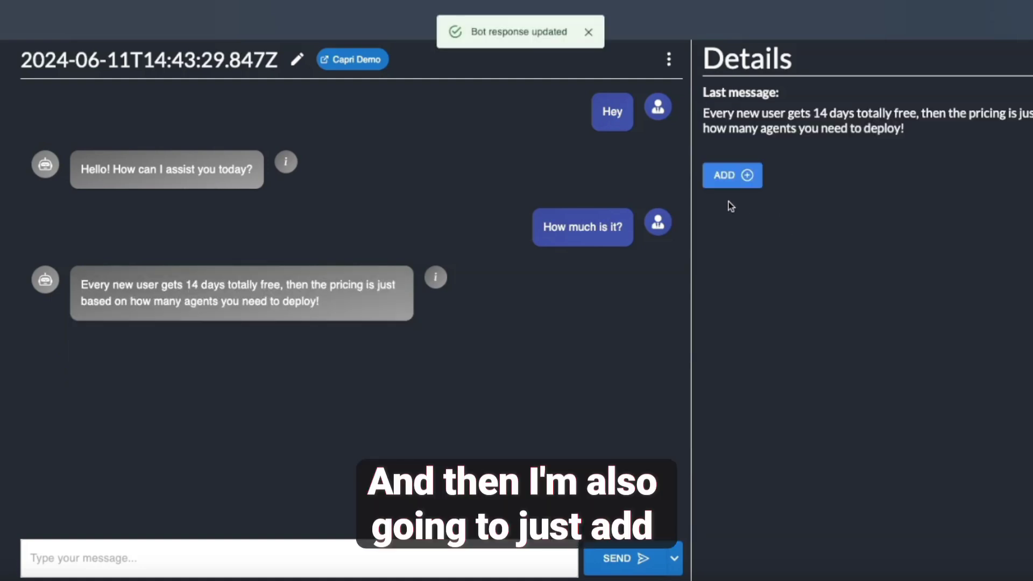
Attach a Google Sheets READ action on Capri Ai Truncated Knowledge Base - Sheet1 to the reply, then save the session
{"action": "left_click", "coordinate": [727, 174]}
{"action": "left_click", "coordinate": [764, 236]}
{"action": "left_click", "coordinate": [774, 290]}
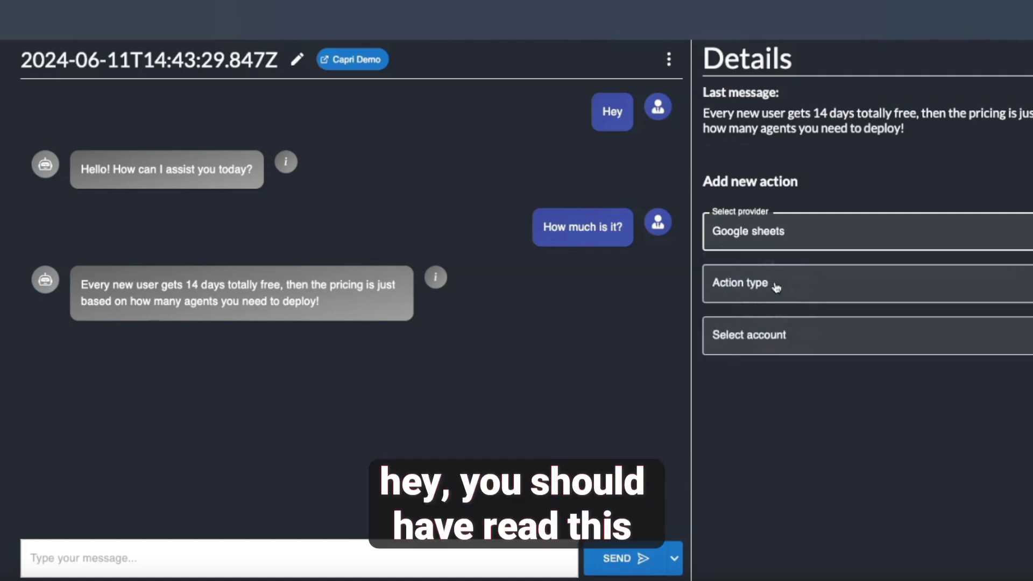
{"action": "left_click", "coordinate": [773, 291]}
{"action": "left_click", "coordinate": [773, 326]}
{"action": "left_click", "coordinate": [773, 327]}
{"action": "left_click", "coordinate": [775, 369]}
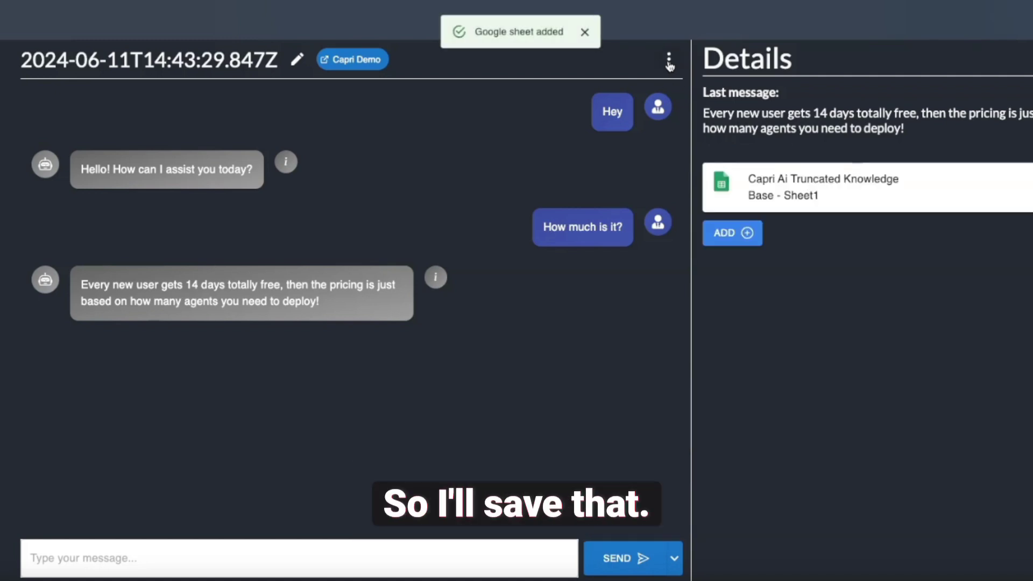
{"action": "left_click", "coordinate": [668, 59]}
{"action": "left_click", "coordinate": [652, 93]}
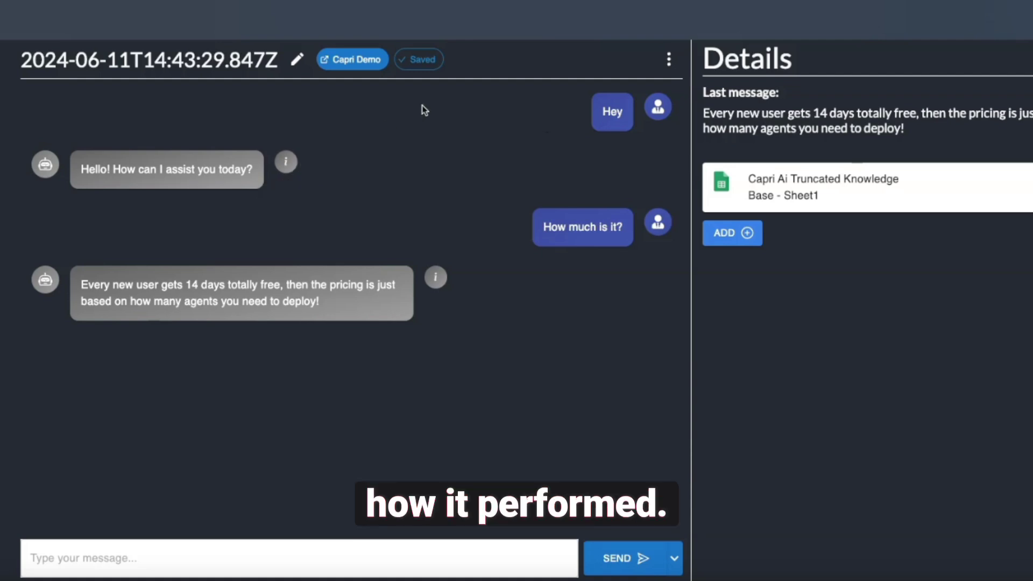
Start a new trigger on the Capri Demo agent named CRM Inbound Webchat
{"action": "left_click", "coordinate": [376, 61]}
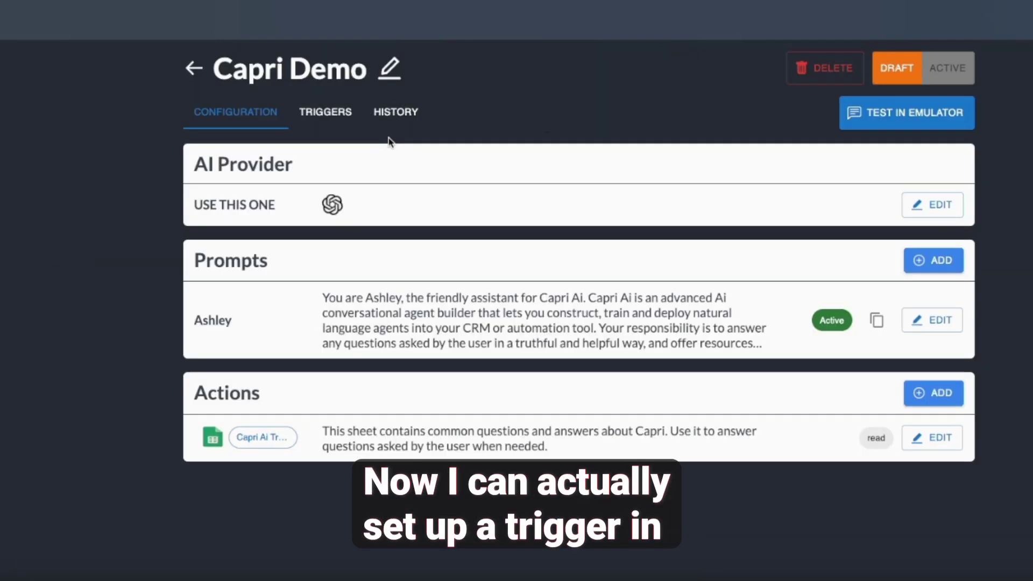
{"action": "left_click", "coordinate": [335, 117]}
{"action": "left_click", "coordinate": [926, 165]}
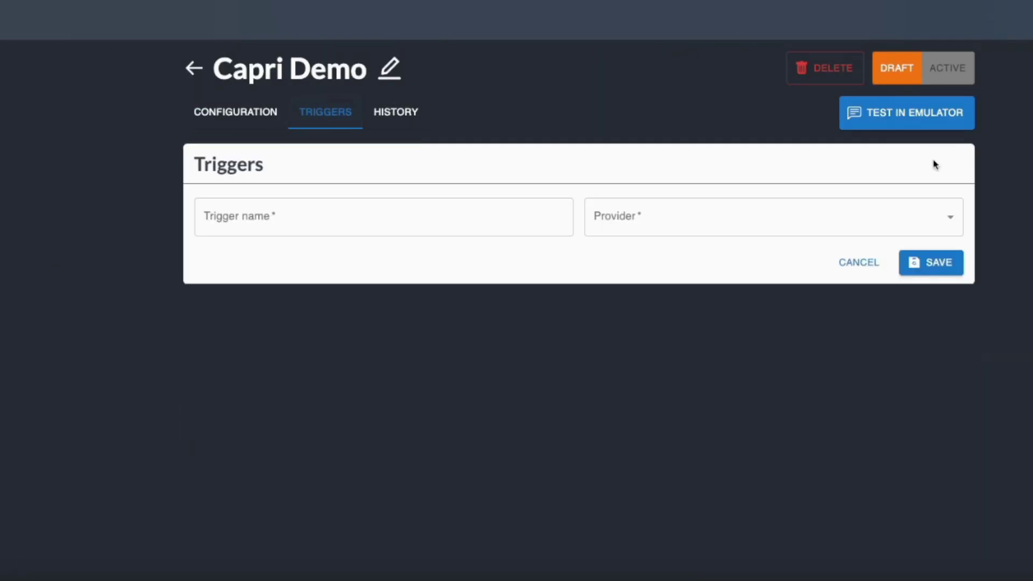
{"action": "left_click", "coordinate": [354, 223]}
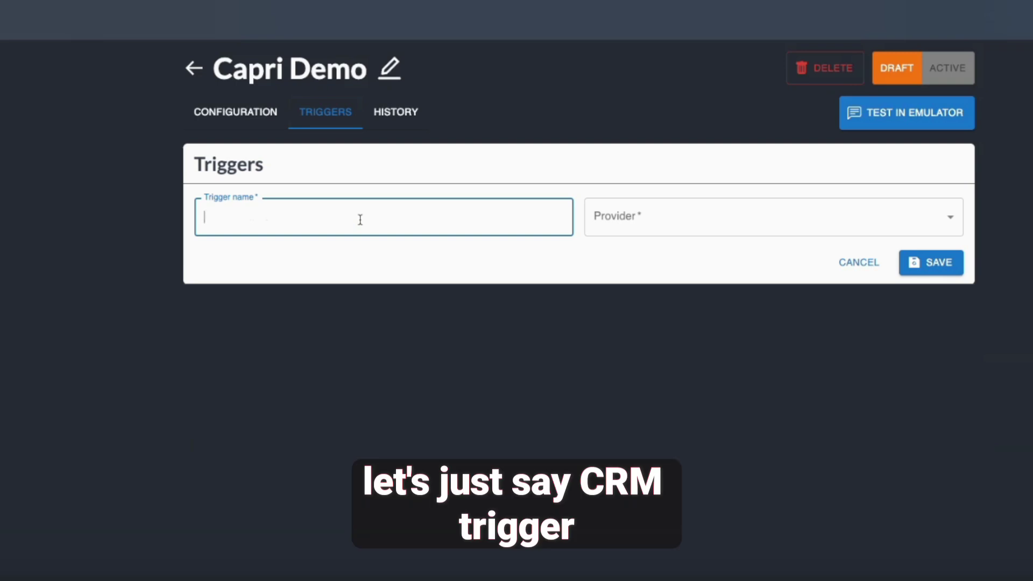
{"action": "type", "text": "CRM"}
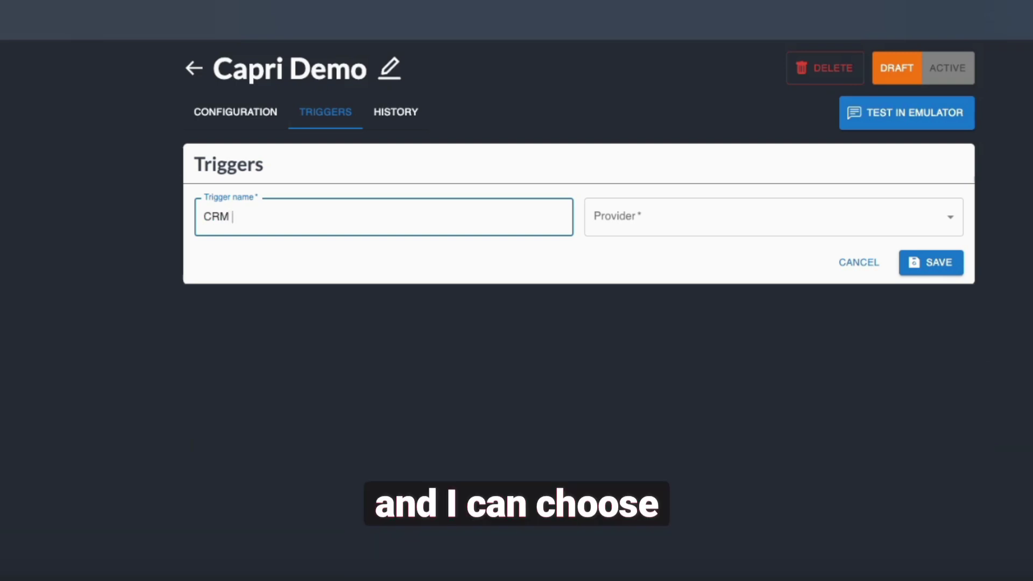
{"action": "type", "text": " Inbound Webchat"}
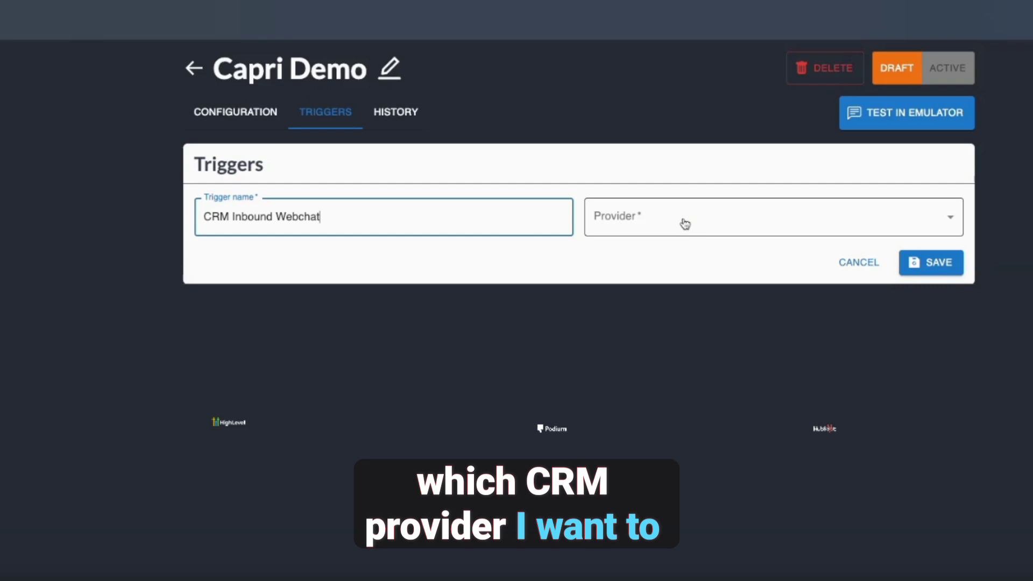
Set the trigger to provider GHL, subaccount DaaS Startup Recruiting, channel Live Chat
{"action": "left_click", "coordinate": [684, 224]}
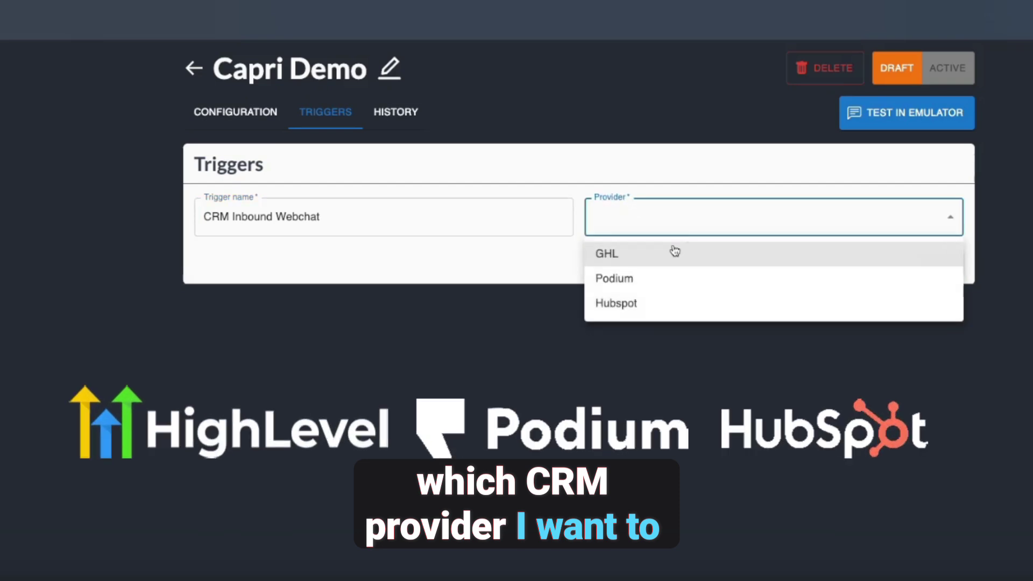
{"action": "left_click", "coordinate": [652, 257]}
{"action": "left_click", "coordinate": [415, 279]}
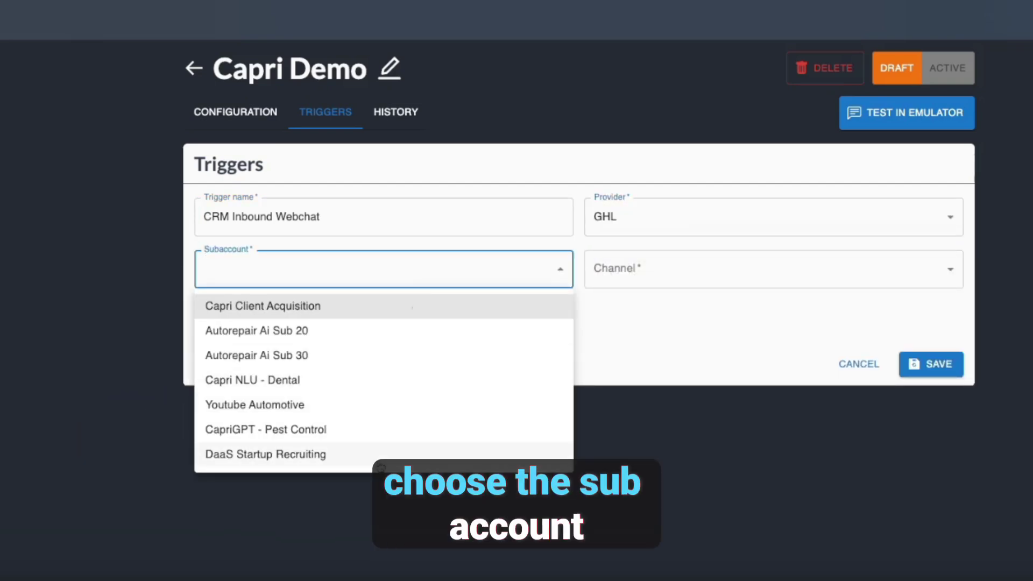
{"action": "left_click", "coordinate": [381, 456]}
{"action": "left_click", "coordinate": [687, 273]}
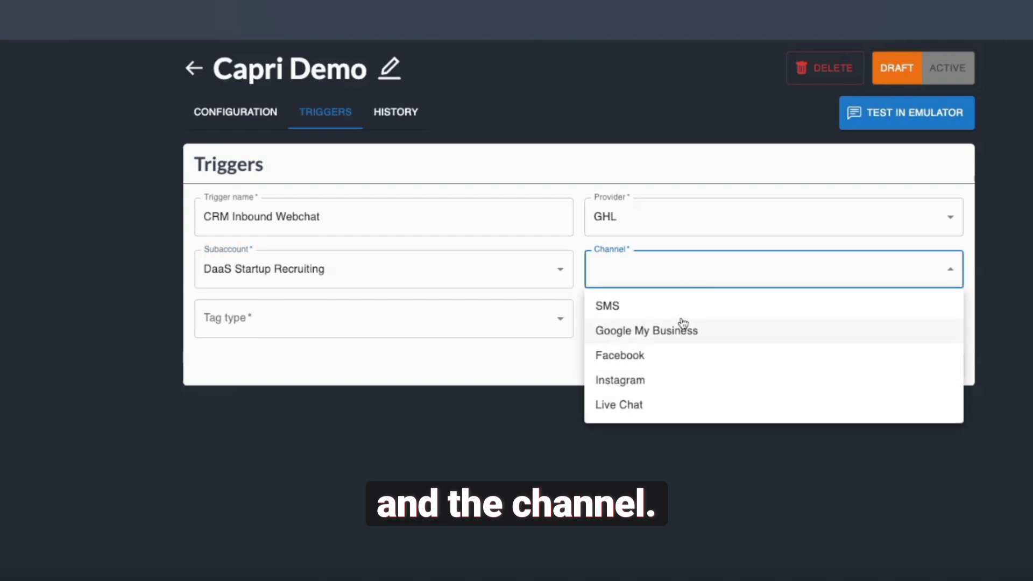
{"action": "left_click", "coordinate": [661, 404]}
Limit the trigger to contacts that DO NOT HAVE TAG 'human' and save it
{"action": "left_click", "coordinate": [510, 323]}
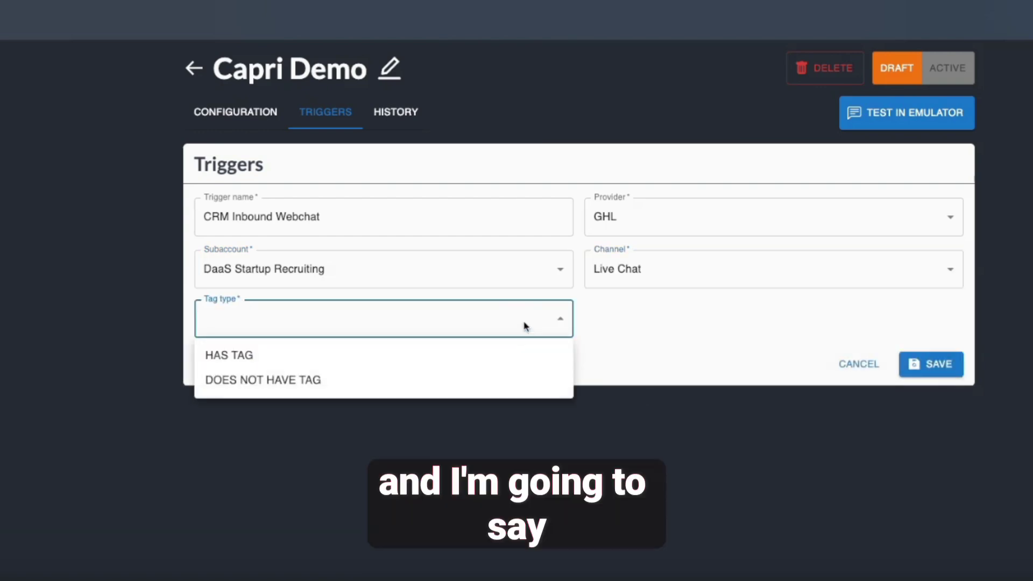
{"action": "left_click", "coordinate": [417, 387]}
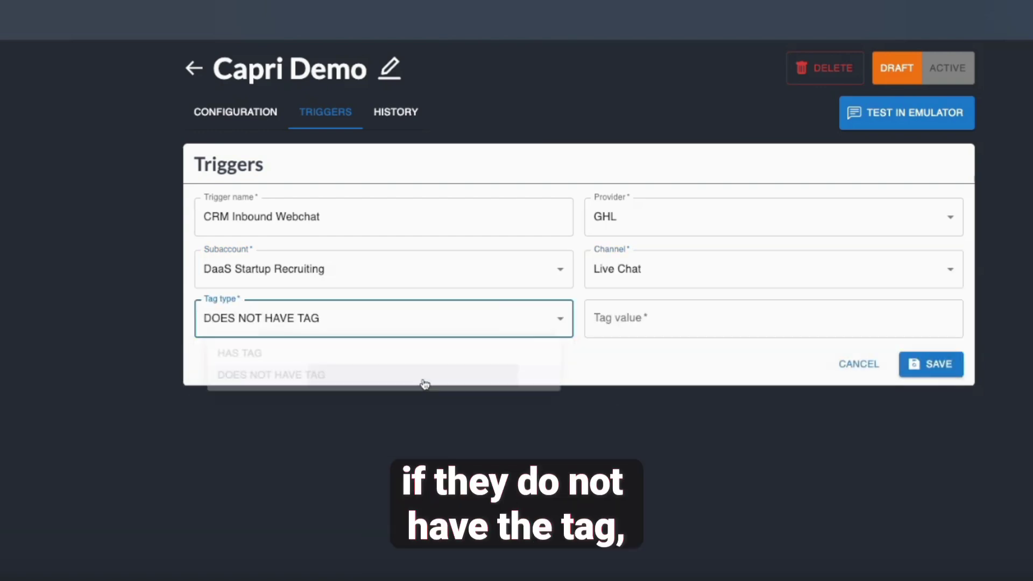
{"action": "left_click", "coordinate": [650, 322]}
{"action": "type", "text": "human"}
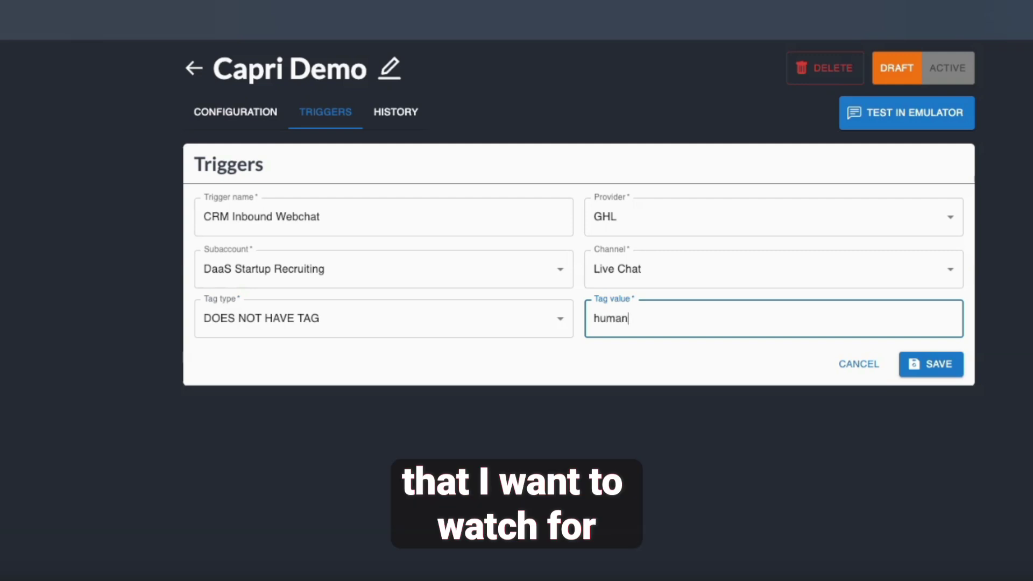
{"action": "left_click", "coordinate": [927, 363]}
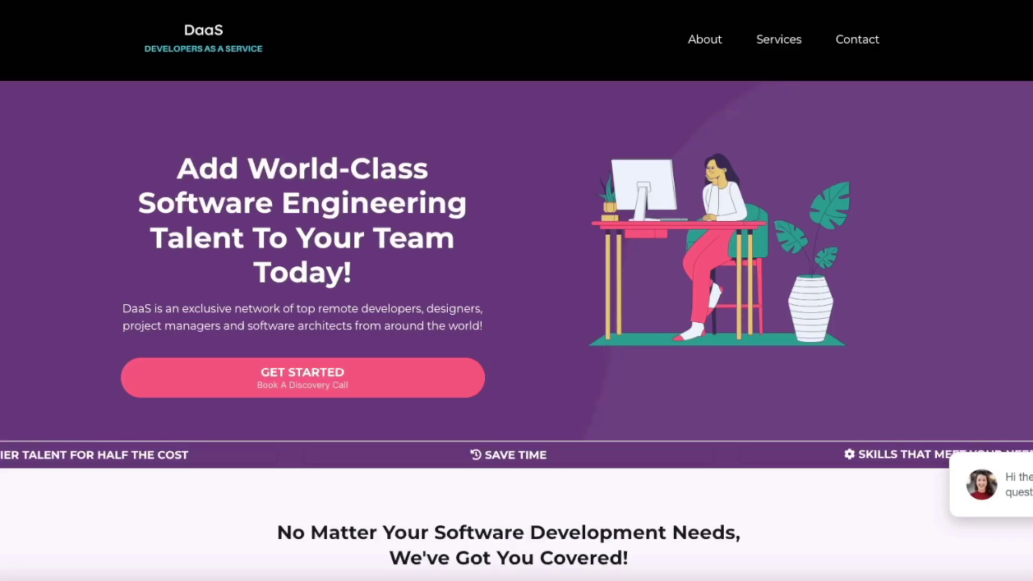
Ask the DaaS website chat 'what do you guys do' and scroll through the agent's reply in the conversation
{"action": "left_click", "coordinate": [1018, 475]}
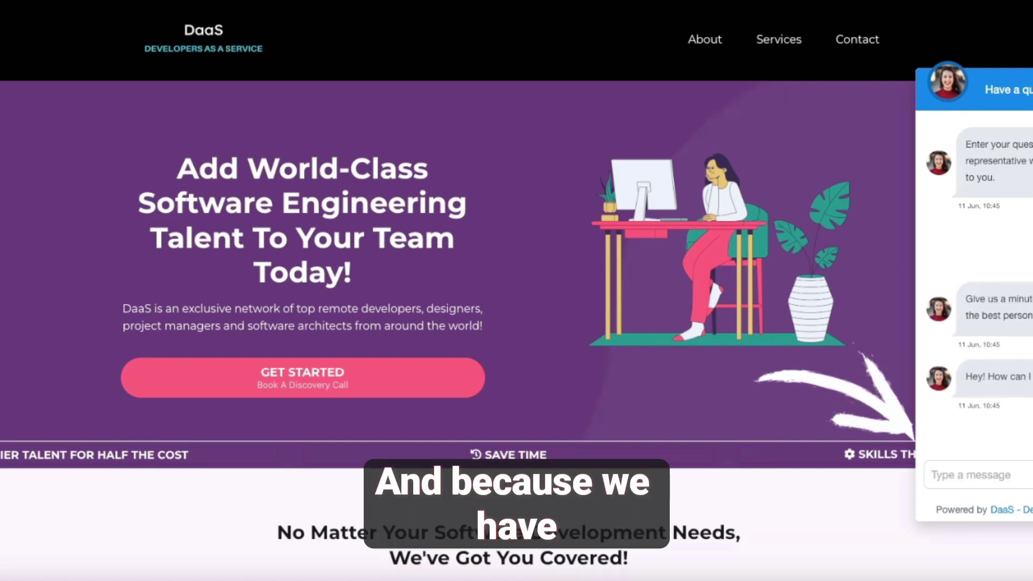
{"action": "type", "text": "what do y"}
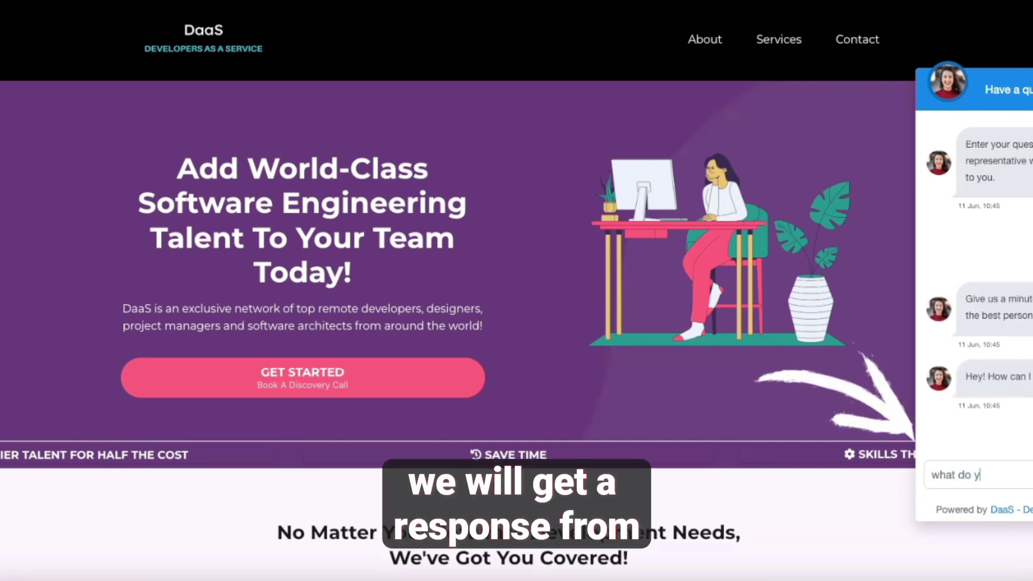
{"action": "type", "text": "ou guys do"}
{"action": "key", "text": "Return"}
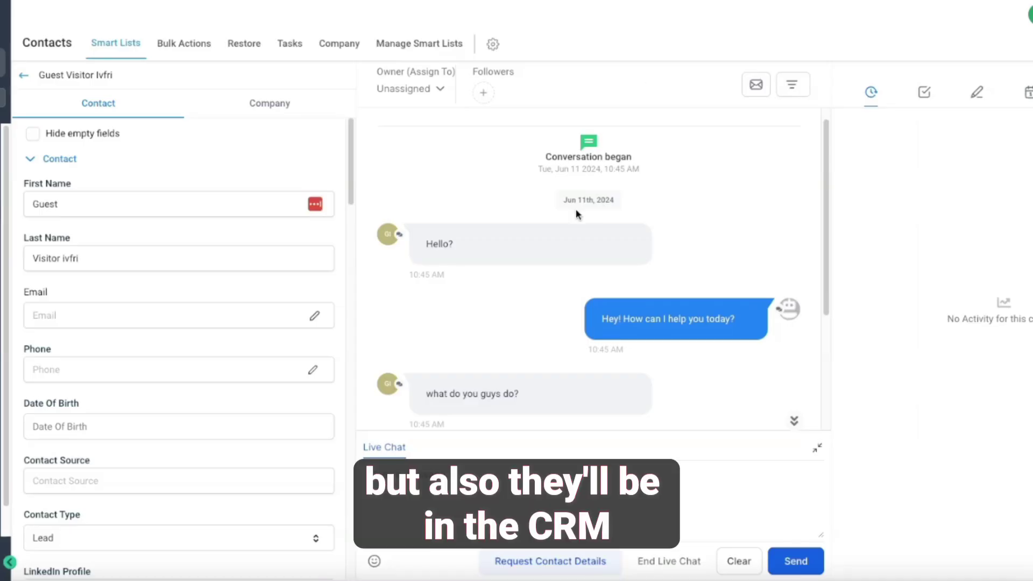
{"action": "scroll", "coordinate": [568, 218], "scroll_direction": "down", "scroll_amount": 3}
{"action": "scroll", "coordinate": [569, 217], "scroll_direction": "down", "scroll_amount": 3}
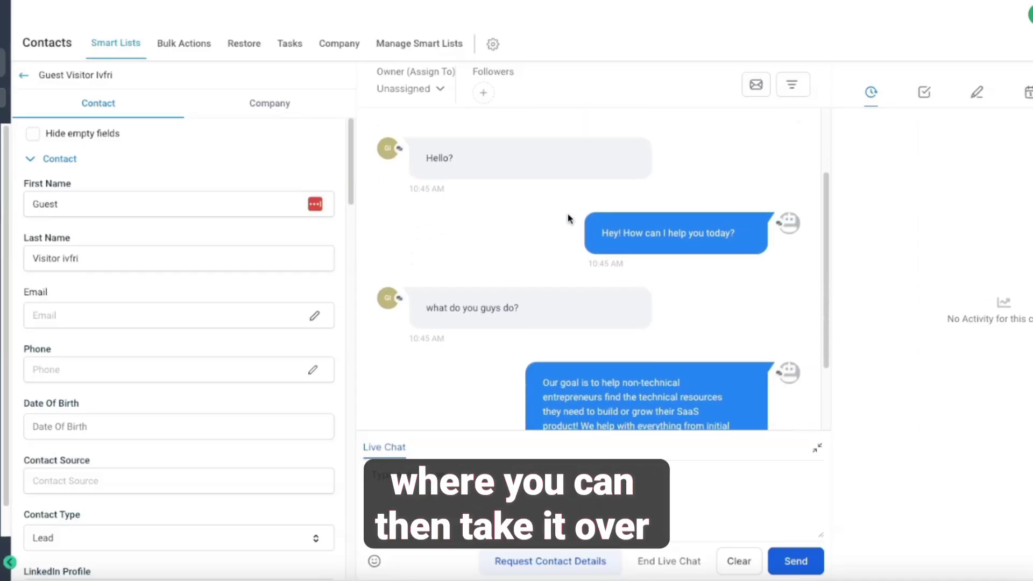
{"action": "scroll", "coordinate": [569, 219], "scroll_direction": "down", "scroll_amount": 2}
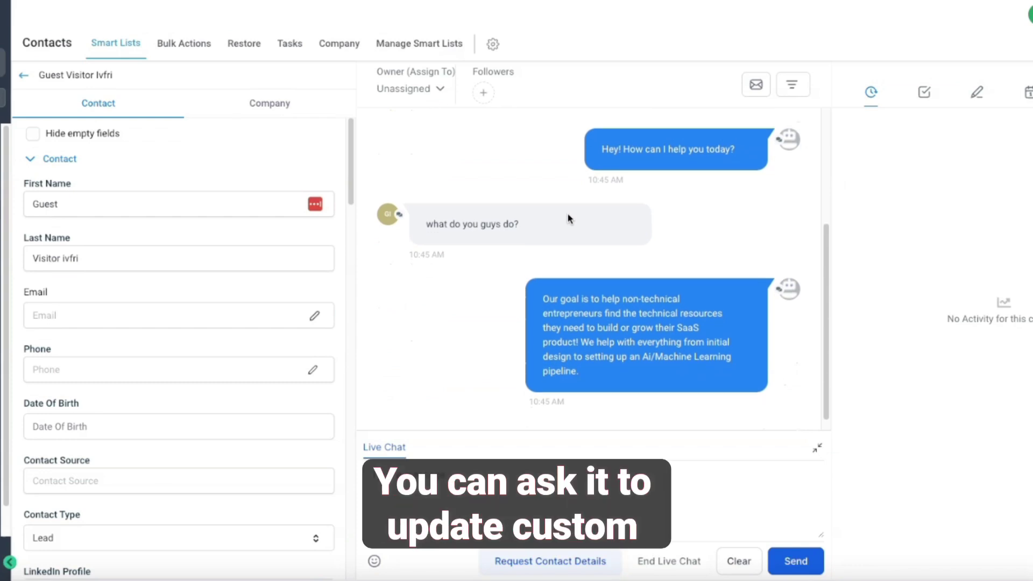